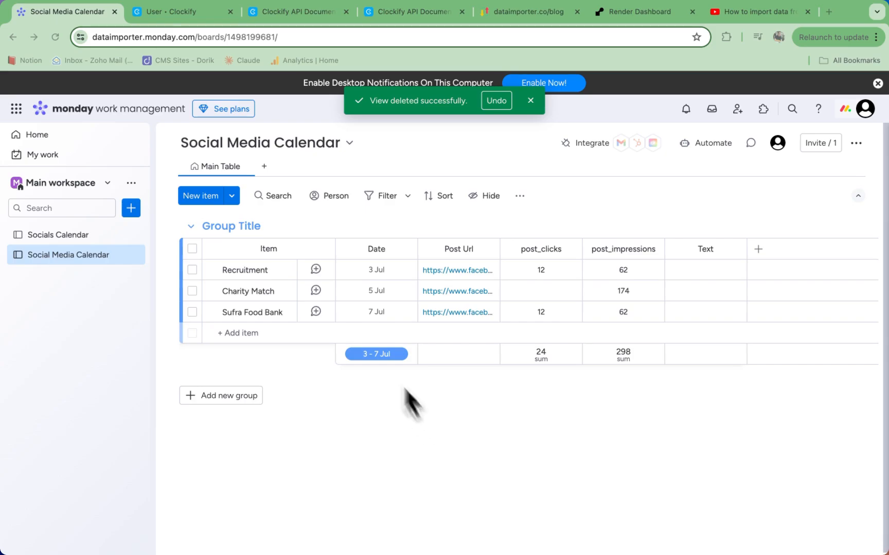
Step: Switch to Clockify to view the recorded entries in the time tracker, and return to the Social Media Calendar board in monday
left_click(204, 12)
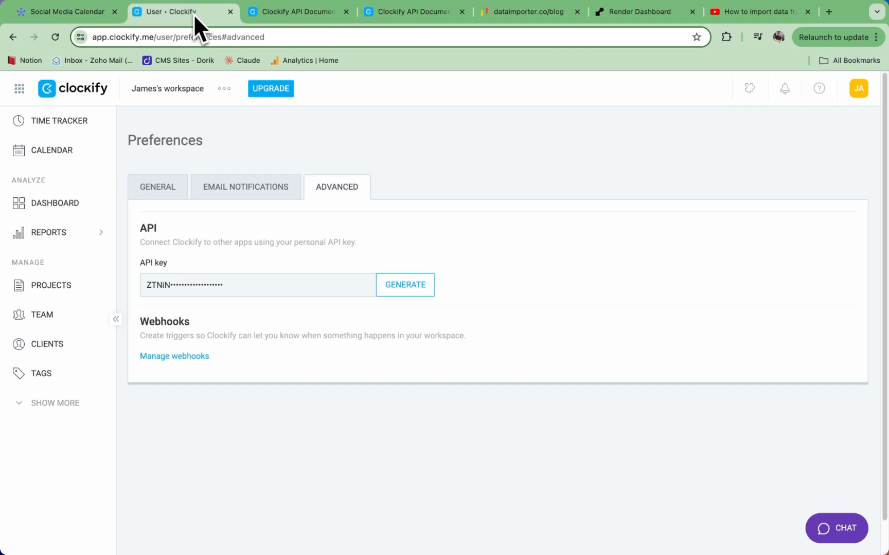
left_click(85, 122)
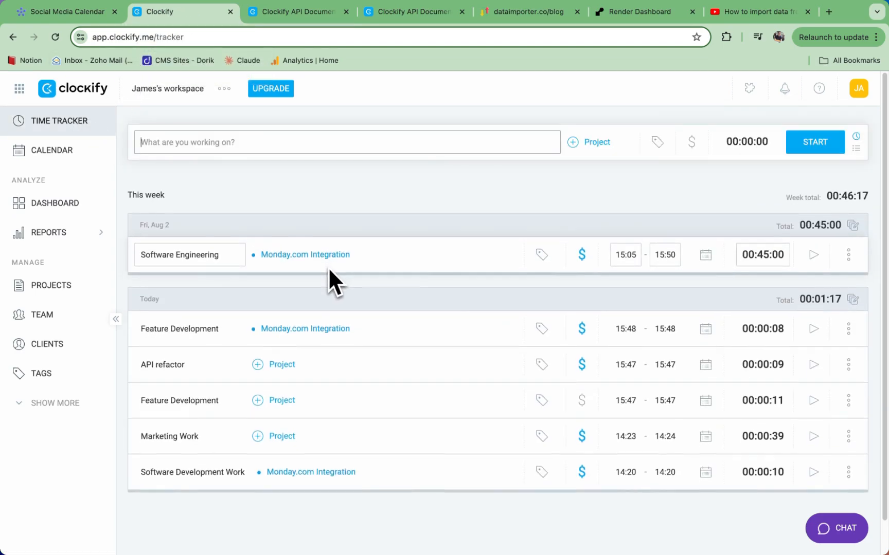
left_click(67, 13)
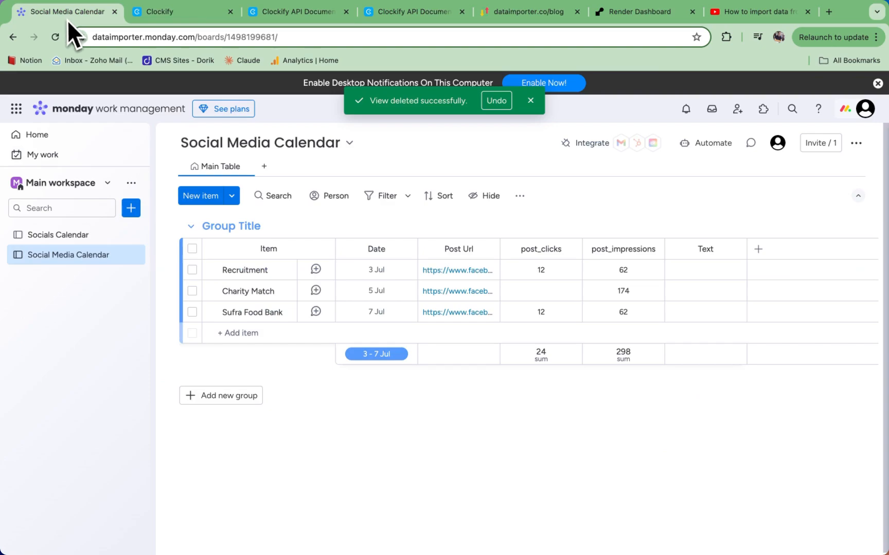
Step: Find the Data Importer app in the Views Center and add it as a view on the Social Media Calendar board
left_click(264, 166)
mouse_move(308, 375)
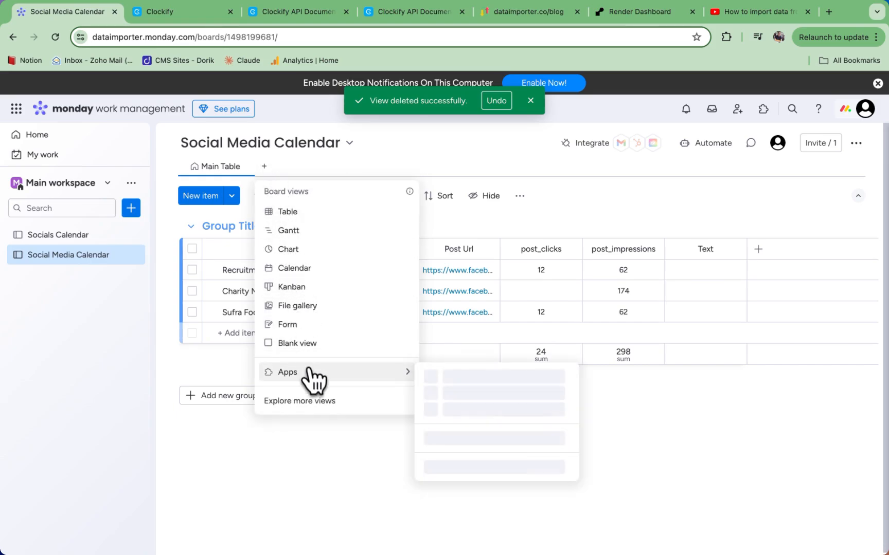
left_click(483, 482)
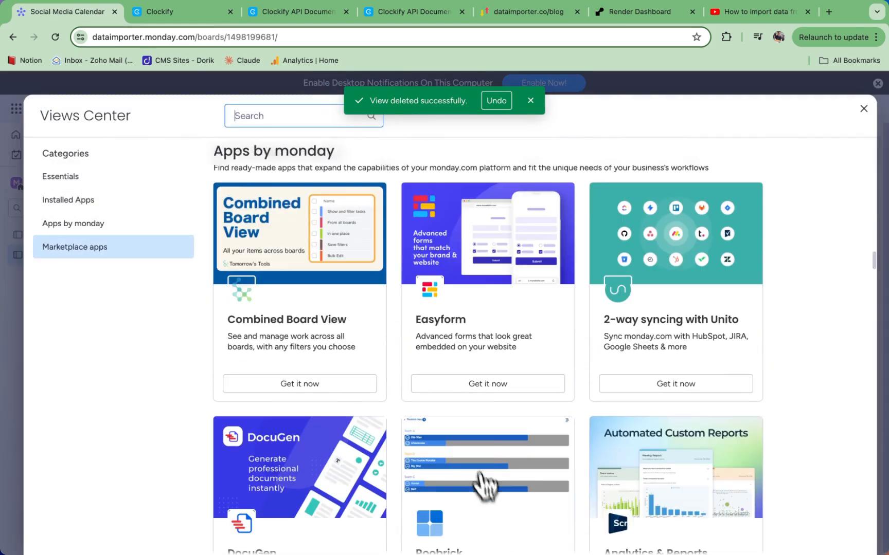
type("Data ")
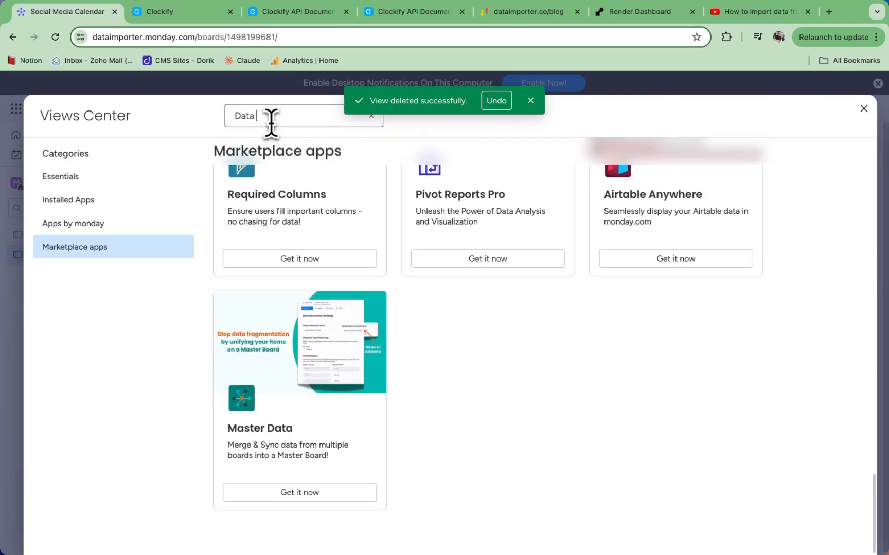
type("Importer")
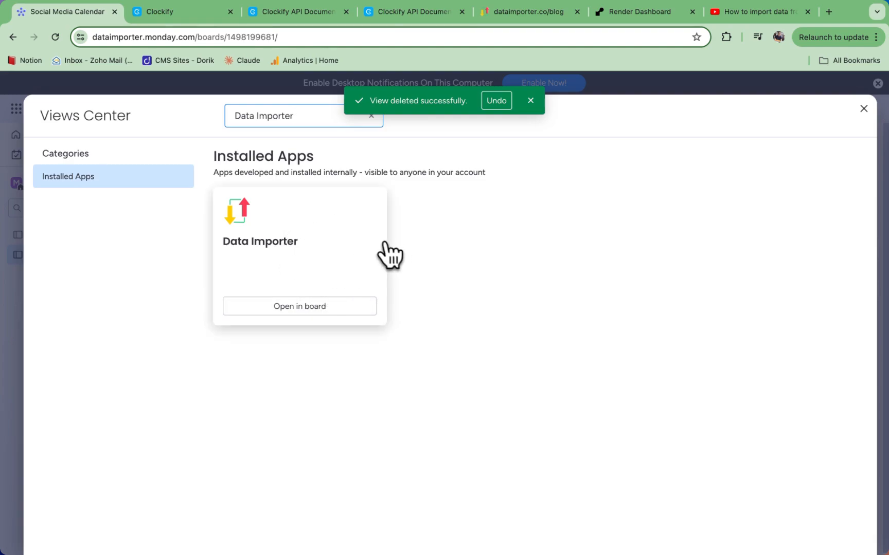
left_click(306, 308)
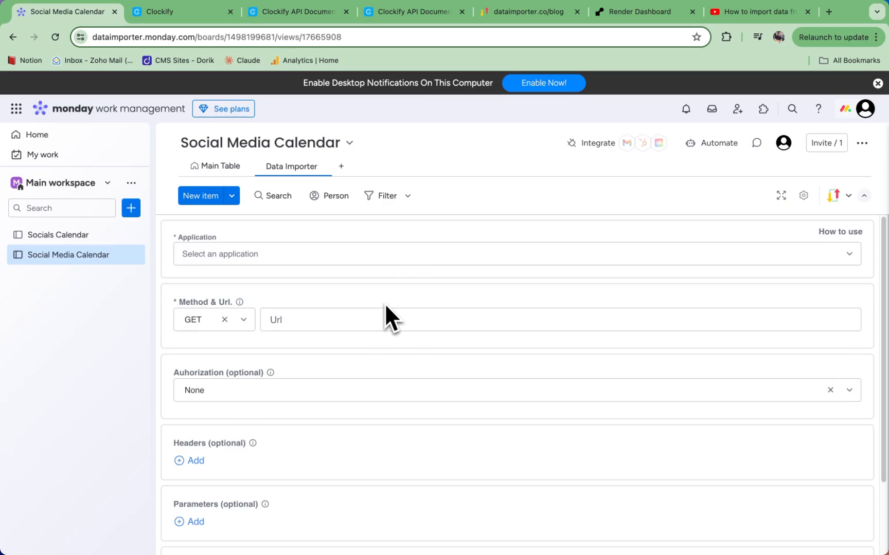
Step: Choose Custom API as the Data Importer application and look over the remaining request fields
left_click(287, 253)
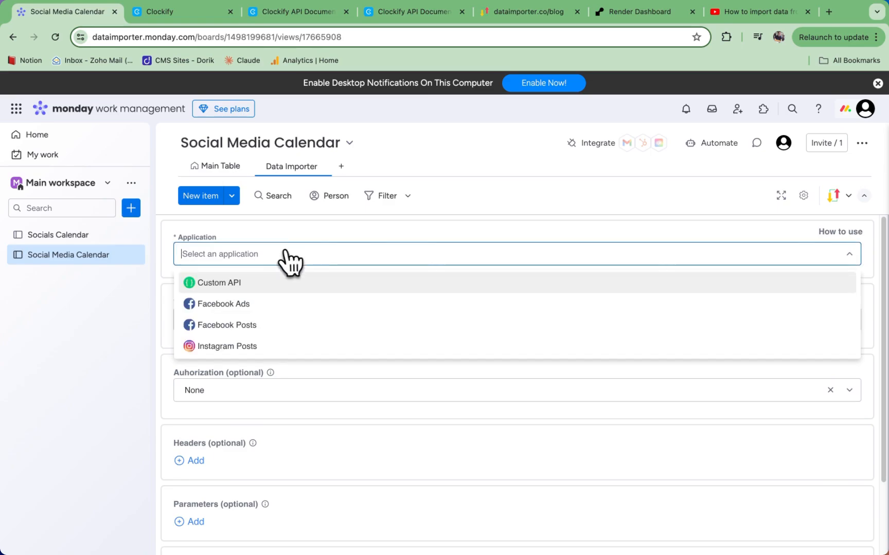
left_click(264, 292)
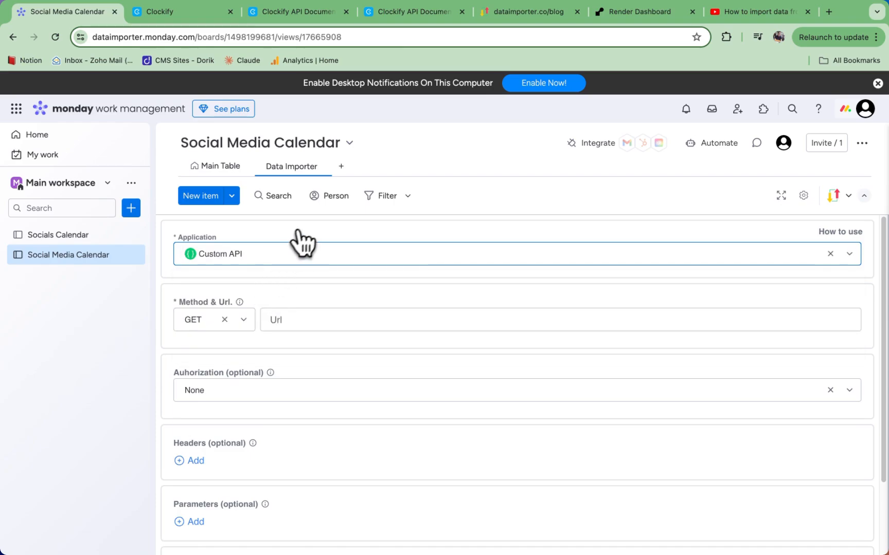
scroll(306, 350, "down", 1)
scroll(313, 288, "up", 1)
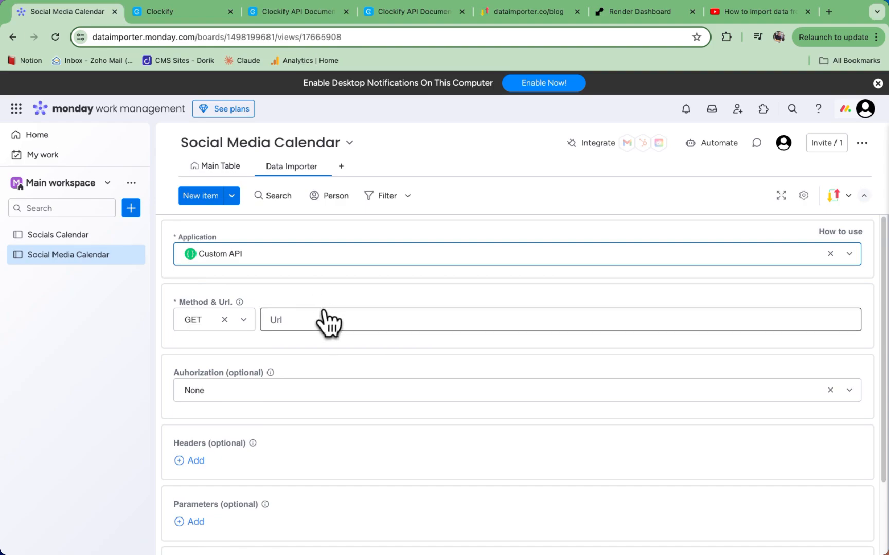
scroll(323, 317, "down", 1)
scroll(327, 323, "down", 1)
scroll(327, 324, "up", 2)
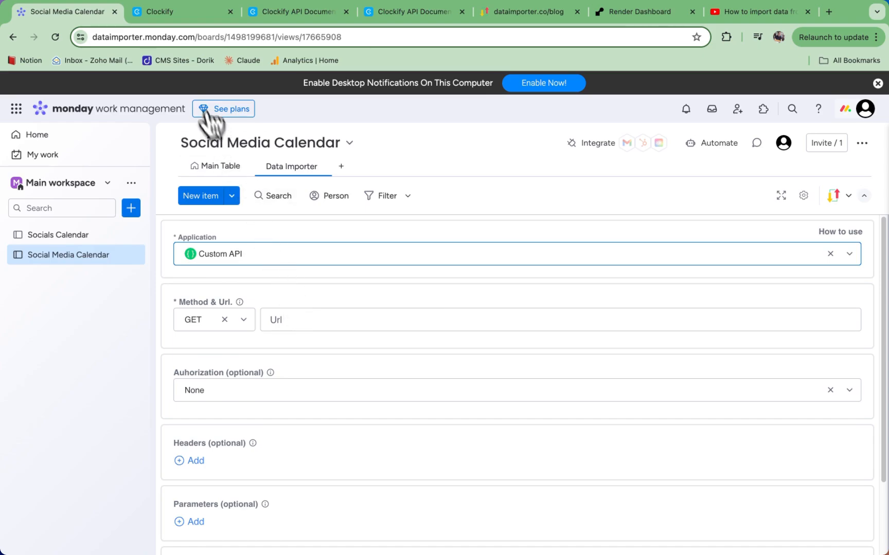
Step: Switch to Clockify, open the workspace settings and copy the workspace ID from the page address into a note
left_click(167, 12)
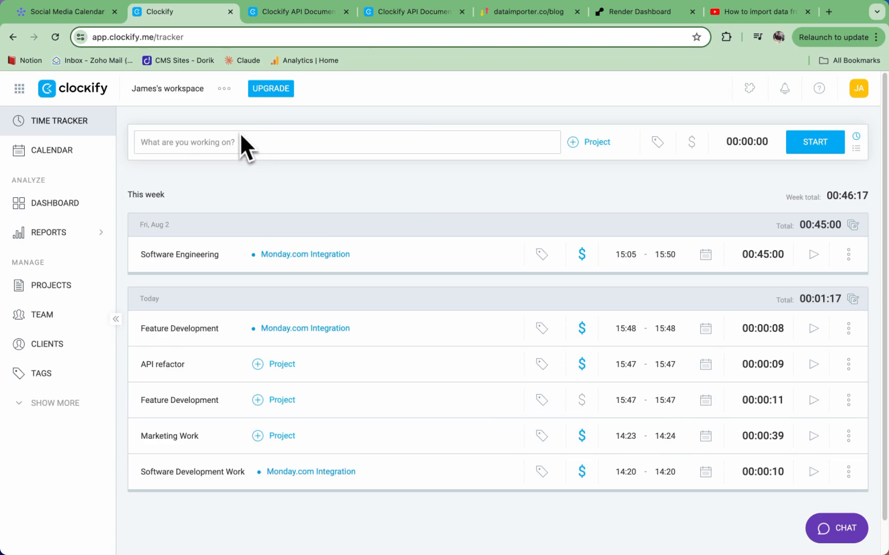
left_click(225, 90)
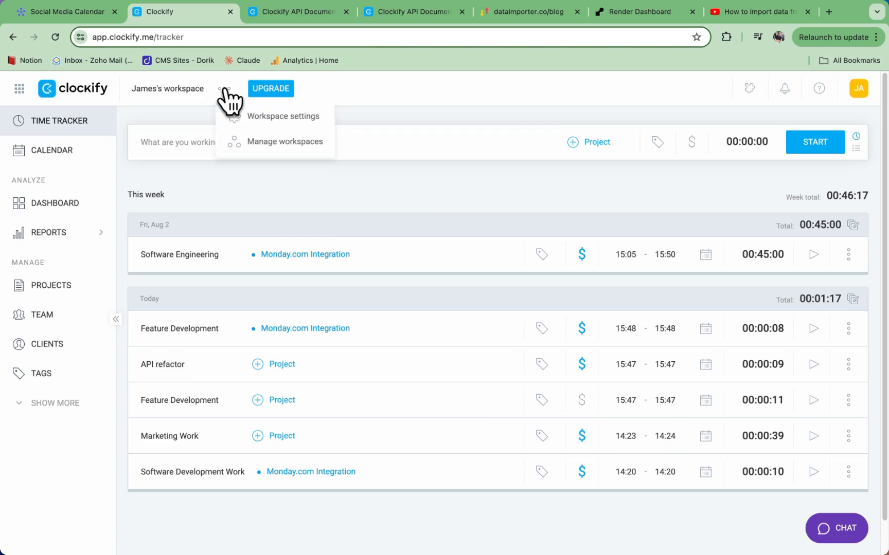
left_click(260, 118)
left_click(254, 38)
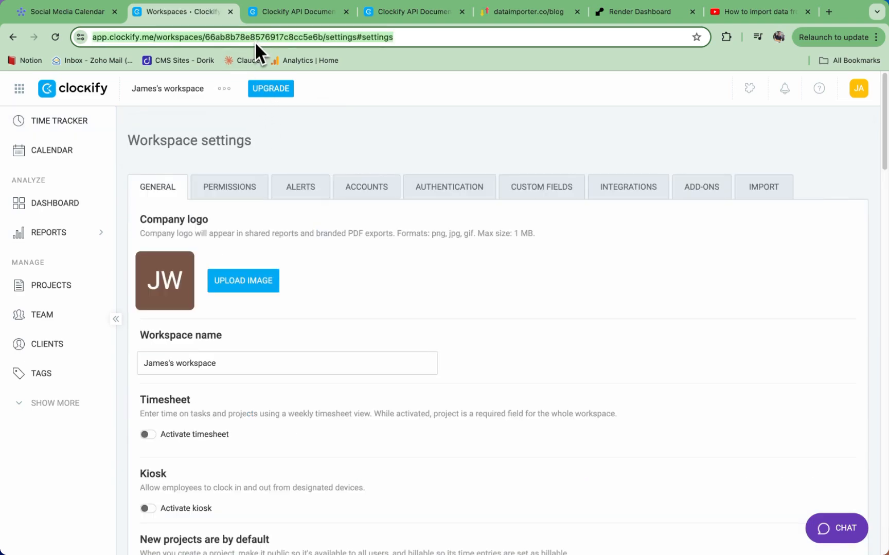
double_click(254, 38)
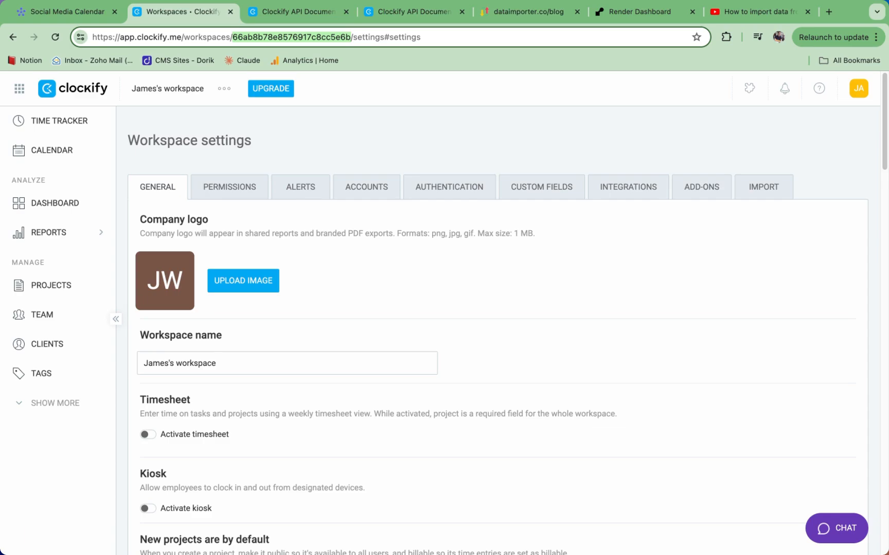
key("super+Tab")
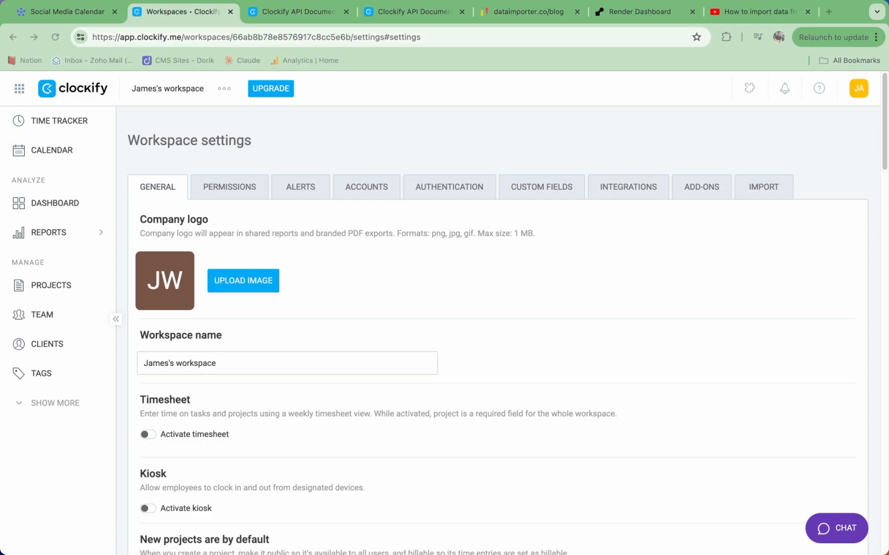
key("super+Tab")
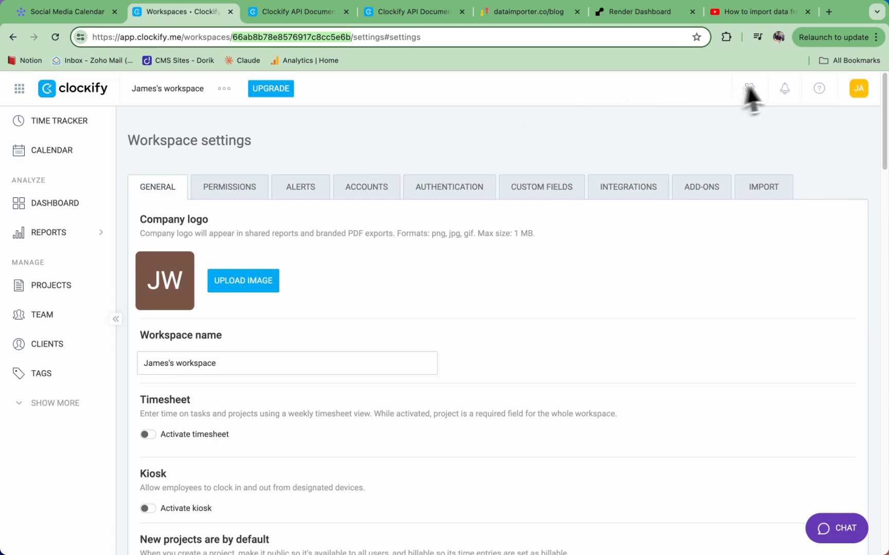
Step: Generate a new personal API key in Clockify's advanced user preferences, copy it and close the dialog
left_click(860, 90)
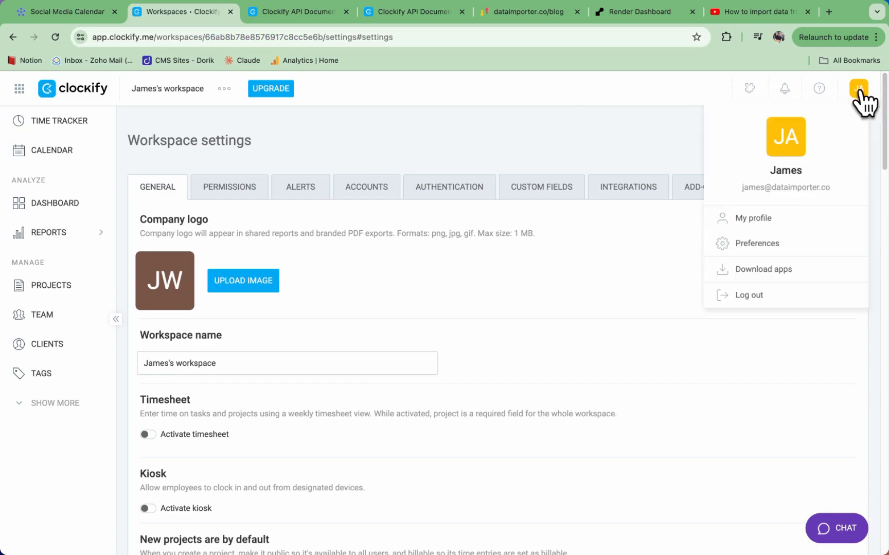
left_click(759, 243)
left_click(337, 187)
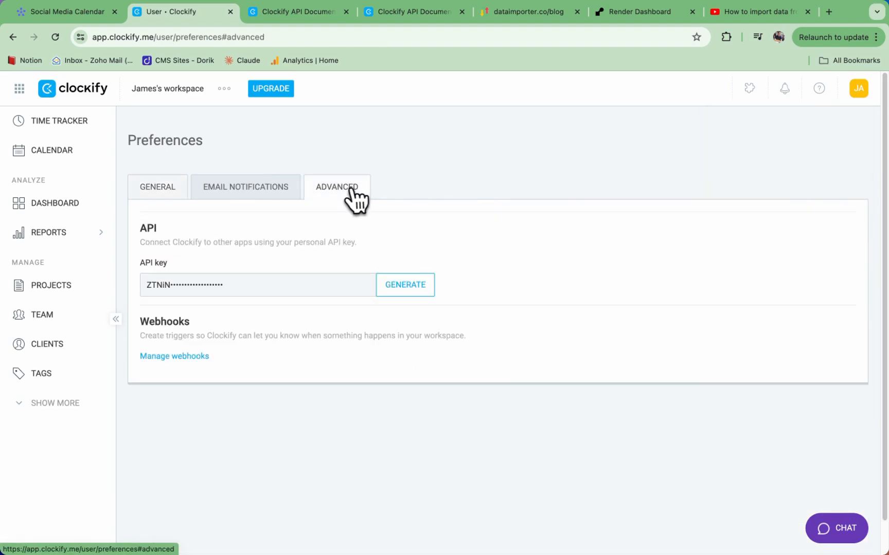
left_click(400, 291)
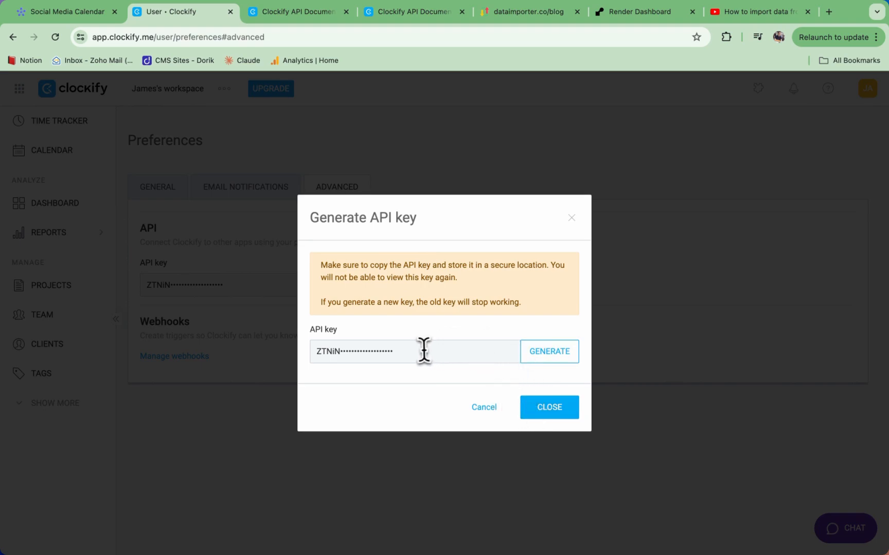
left_click(535, 352)
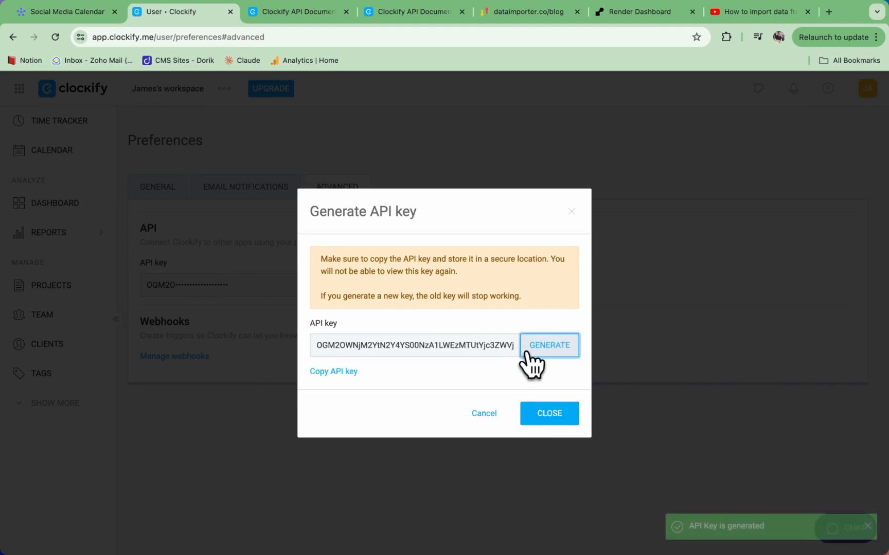
left_click(355, 378)
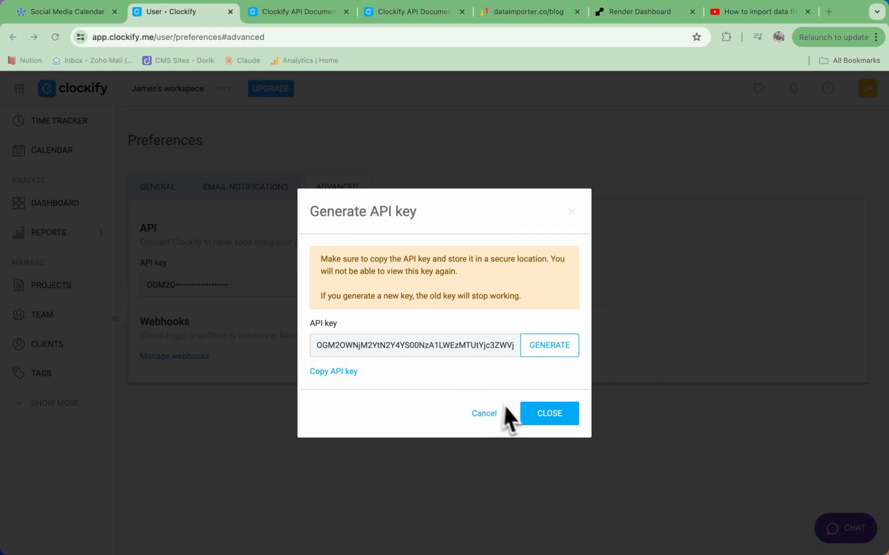
left_click(547, 416)
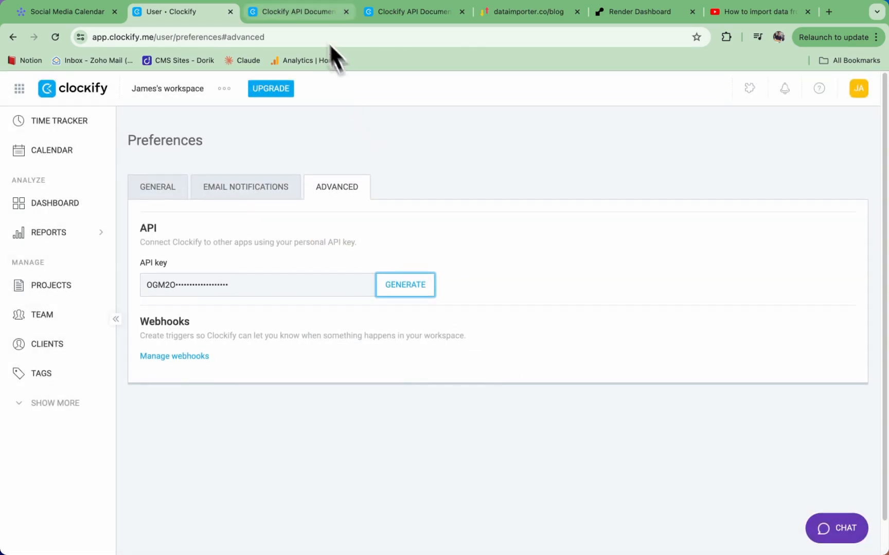
Step: Copy the "Find all users on workspace" endpoint URL from the Clockify API documentation into Data Importer's request URL
left_click(294, 12)
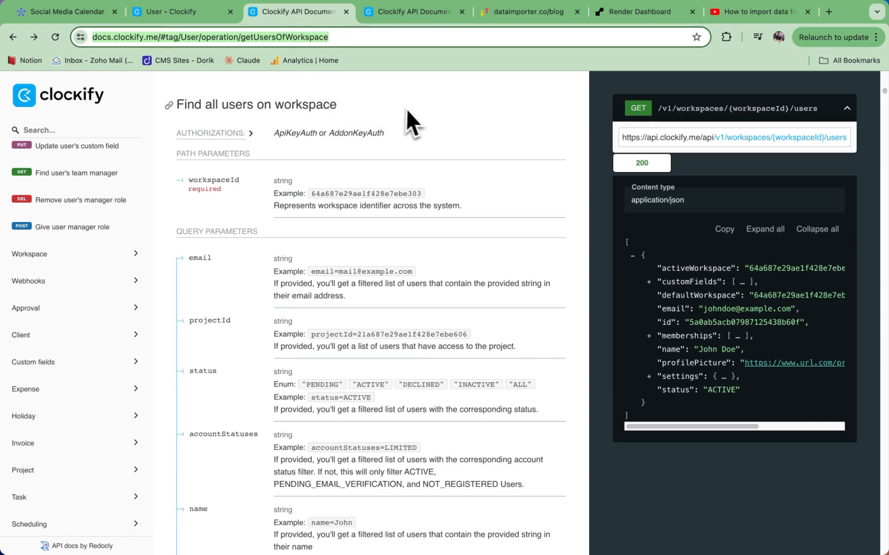
left_click(688, 137)
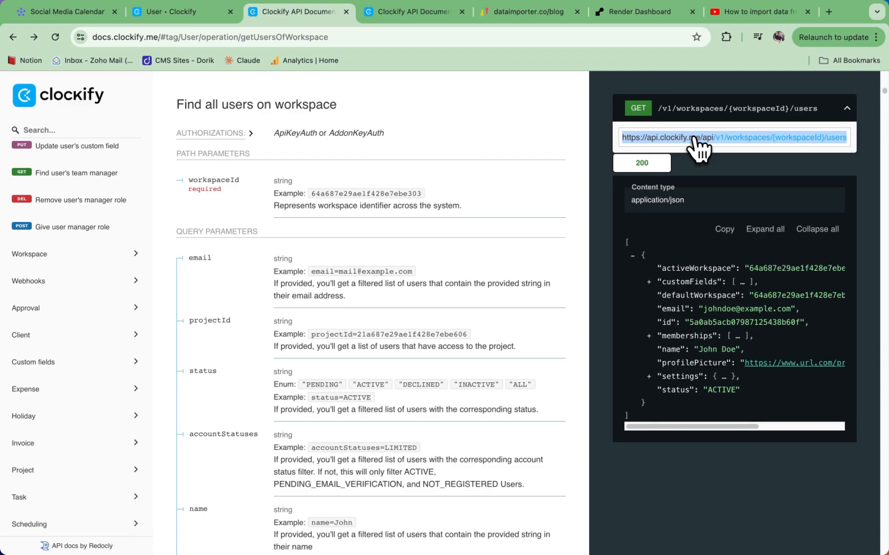
left_click(84, 15)
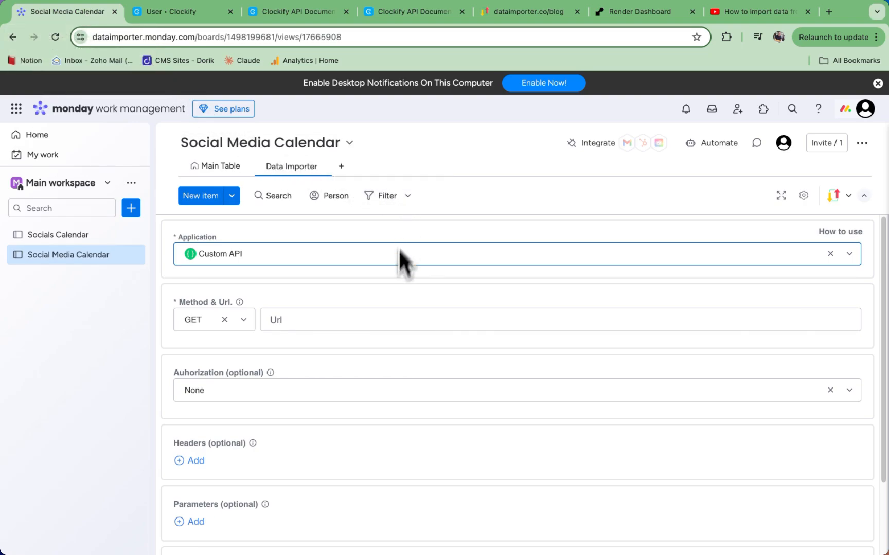
left_click(327, 319)
key("super+v")
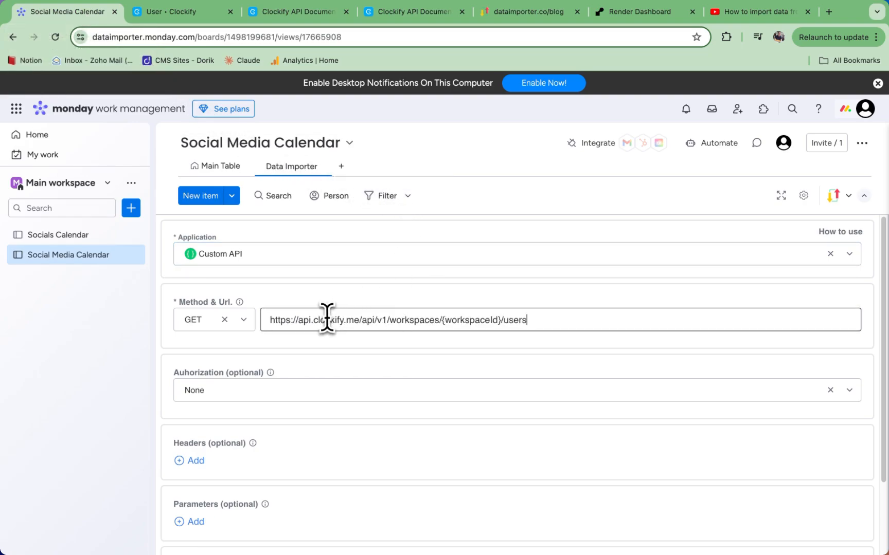
Step: Replace the {workspaceId} placeholder, including its braces, in the request URL with the noted Clockify workspace ID
scroll(417, 308, "down", 1)
scroll(410, 316, "up", 1)
key("super+Tab")
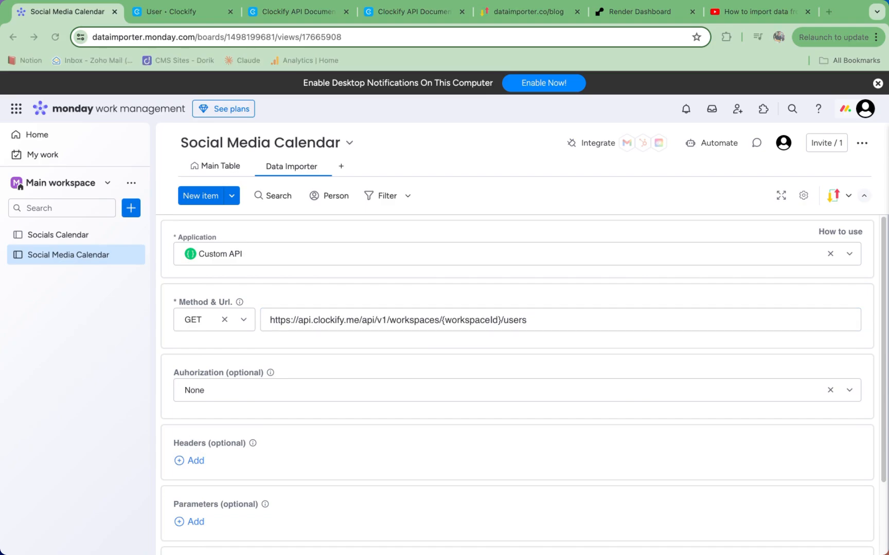
double_click(479, 320)
key("BackSpace")
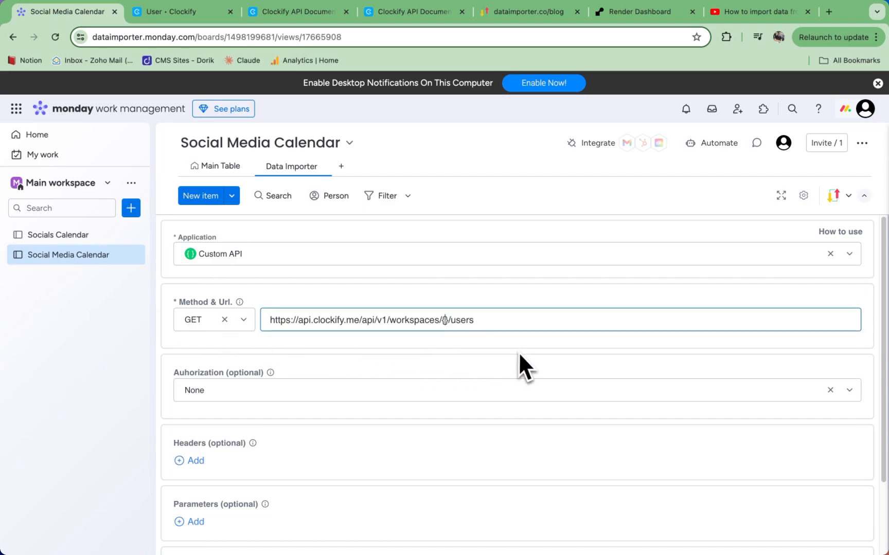
key("BackSpace")
key("Delete")
type("66ab8b78e8576917c8cc5e6b")
scroll(518, 352, "down", 1)
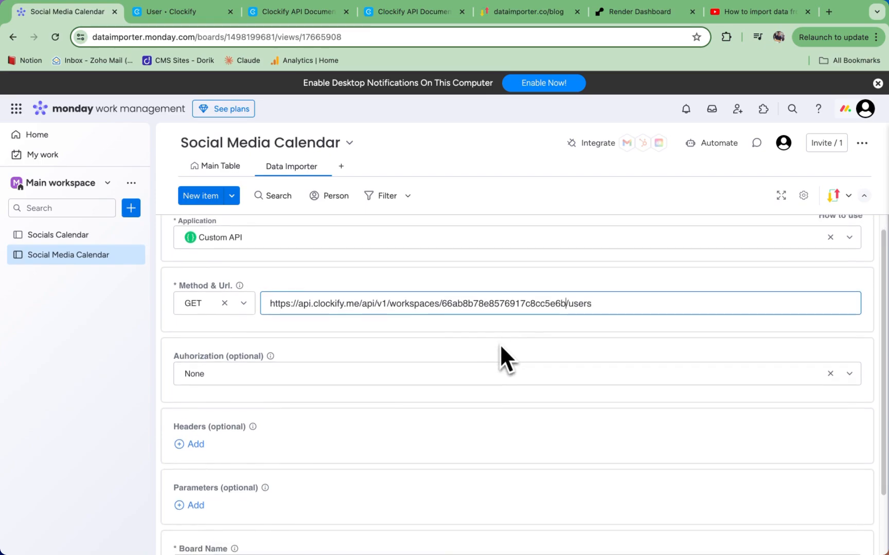
scroll(498, 350, "down", 2)
Step: Expand the authorizations of "Find all users on workspace" in the Clockify API documentation, copy the header name x-api-key and return to Data Importer
left_click(206, 11)
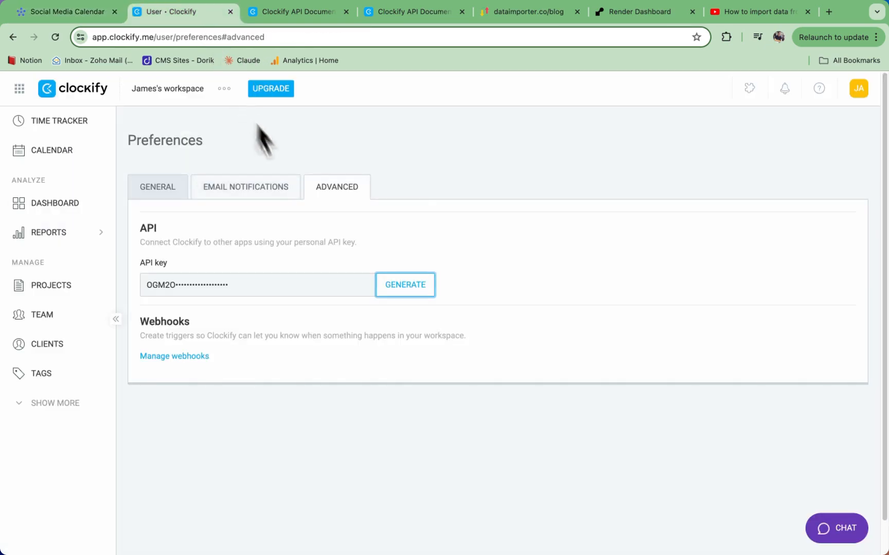
left_click(298, 11)
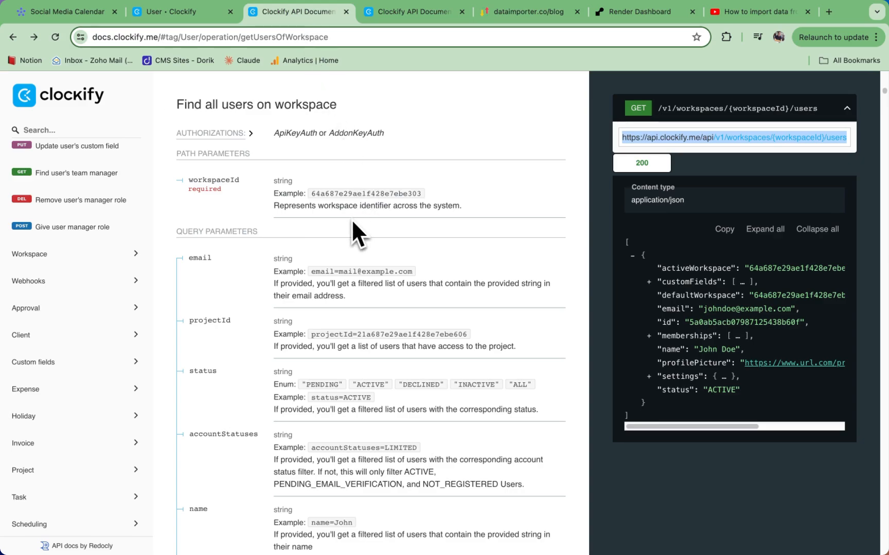
scroll(353, 226, "up", 1)
left_click(286, 178)
left_click(248, 177)
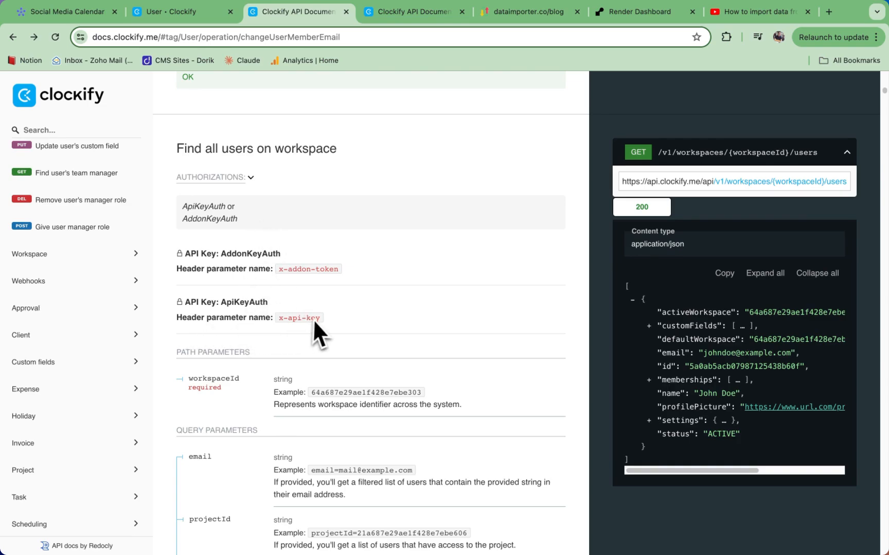
left_click_drag(321, 319, 278, 322)
key("super+c")
left_click(77, 12)
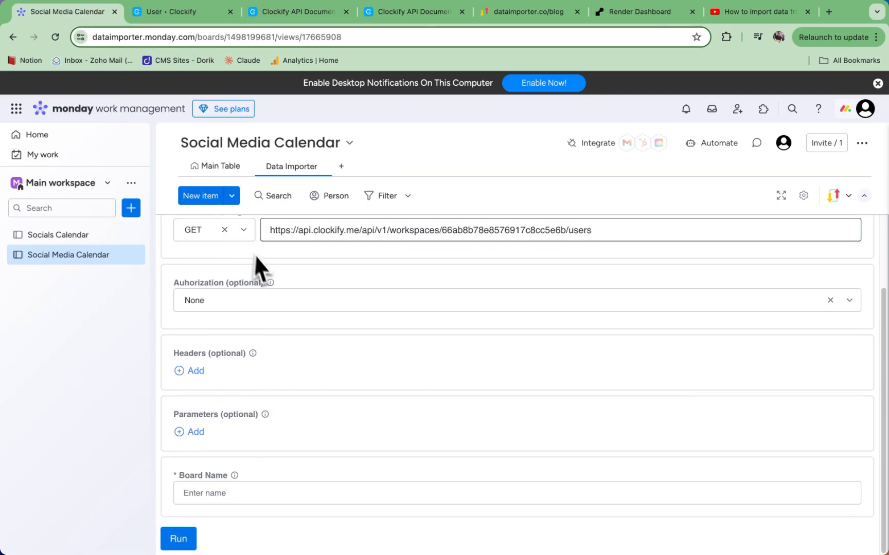
Step: Add a request header named x-api-key in Data Importer and paste the Clockify API key as its value
left_click(192, 370)
left_click(257, 376)
key("super+v")
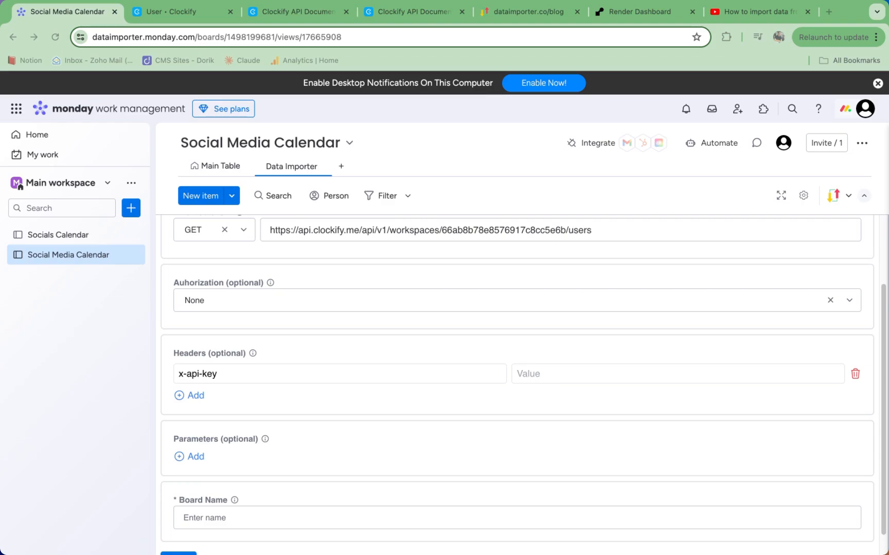
left_click(589, 373)
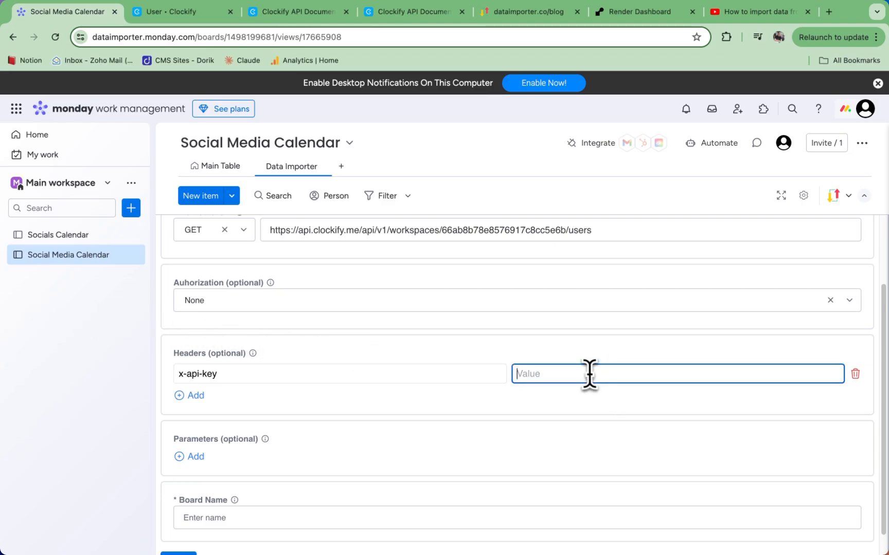
scroll(587, 373, "down", 1)
key("super+v")
scroll(526, 300, "down", 1)
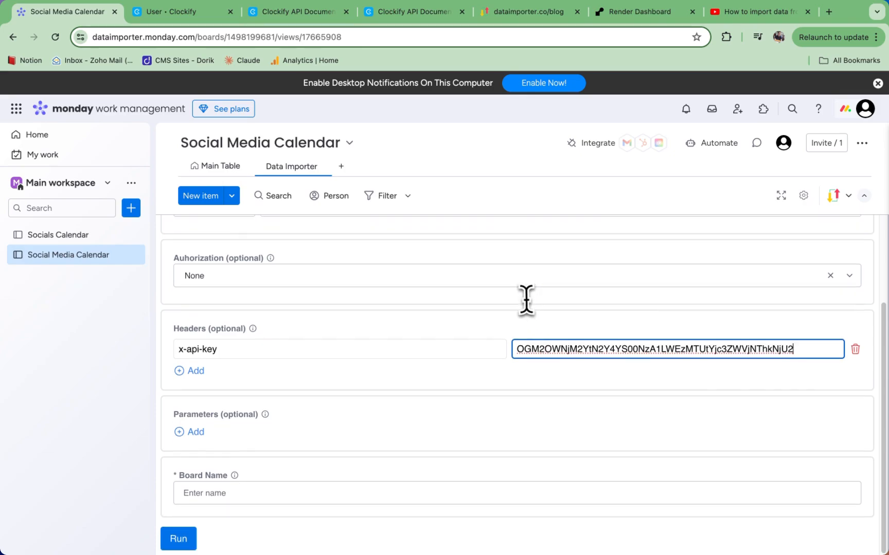
Step: Run the import into a new board named Clockify Users and open that board
left_click(230, 488)
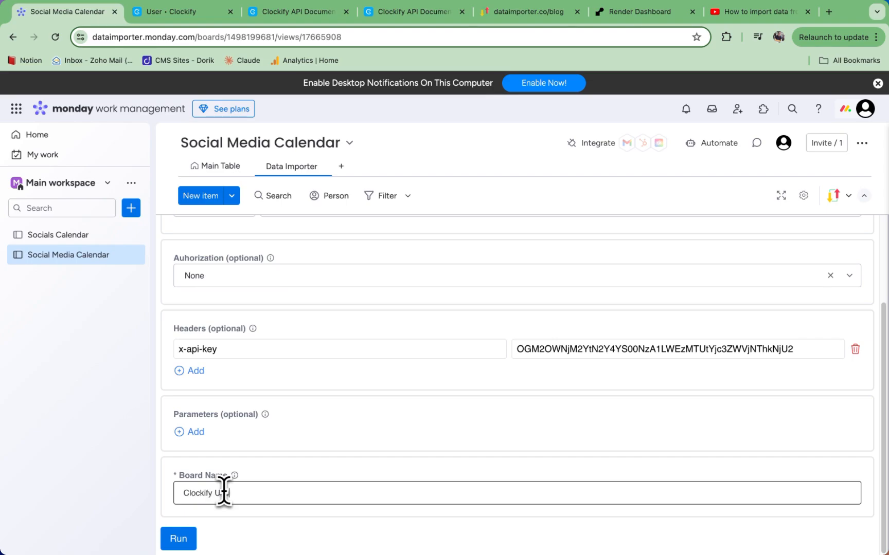
left_click(181, 541)
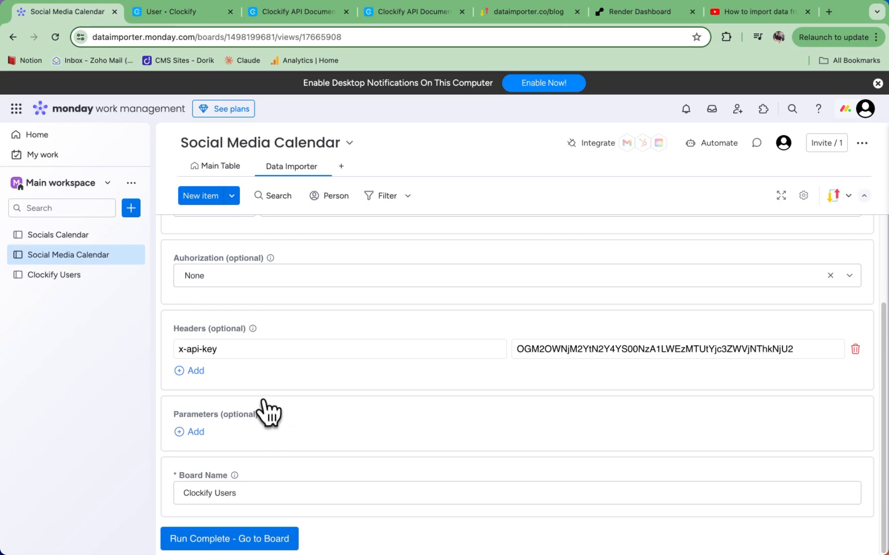
left_click(70, 278)
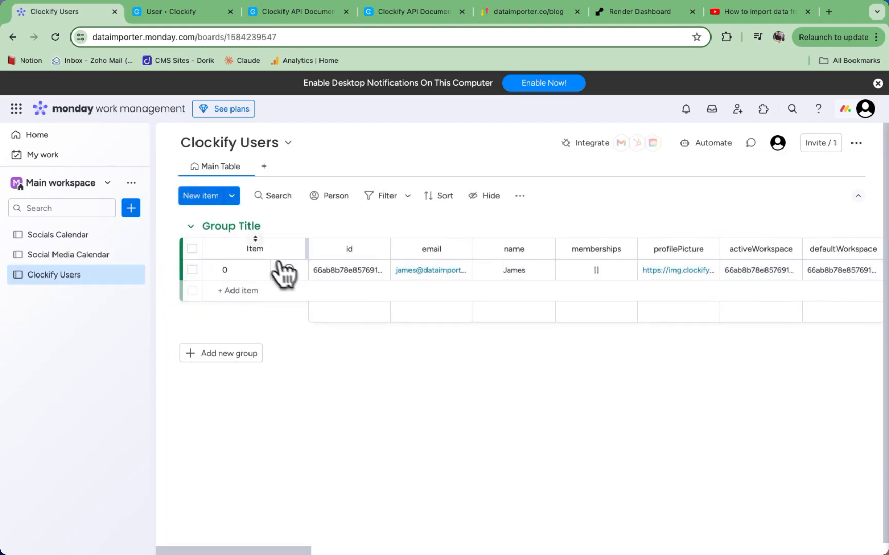
Step: Examine the imported columns of the Clockify Users board from the first to the last one
scroll(407, 268, "right", 5)
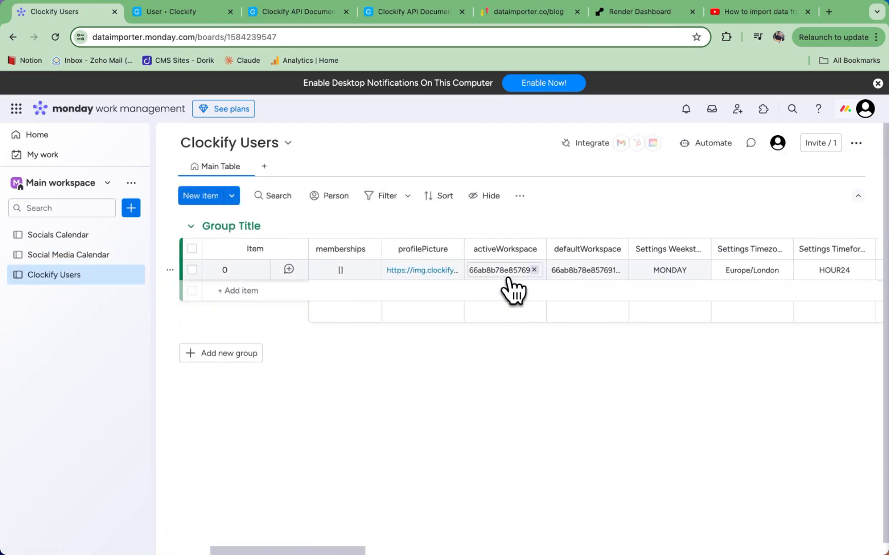
scroll(513, 291, "right", 15)
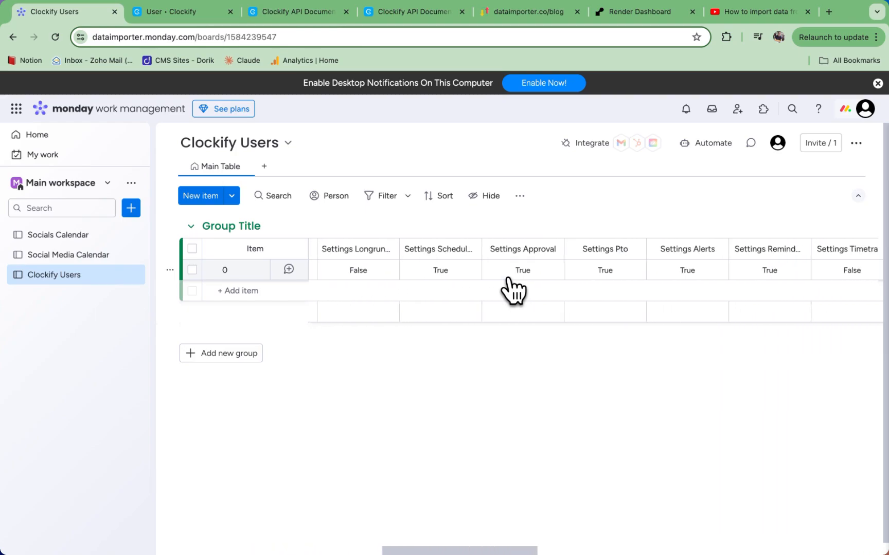
scroll(513, 291, "right", 15)
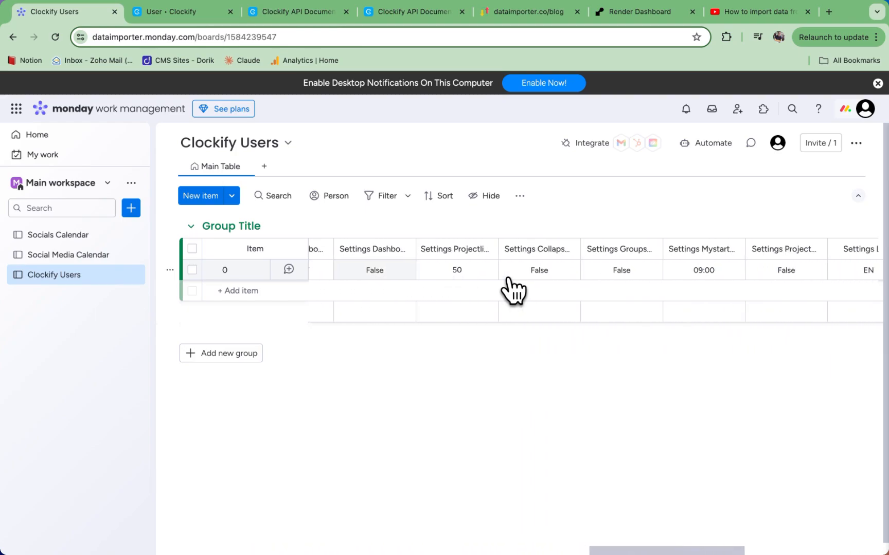
scroll(513, 290, "right", 10)
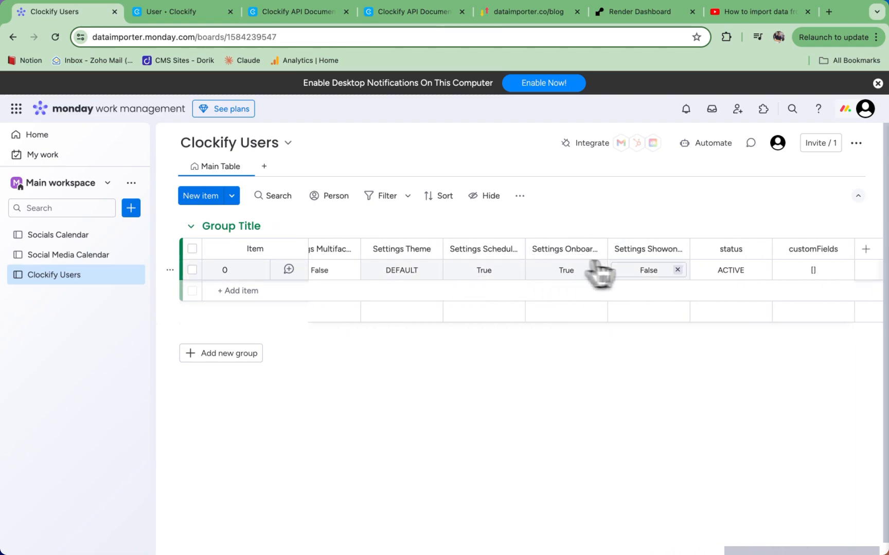
scroll(596, 269, "right", 1)
scroll(630, 270, "left", 20)
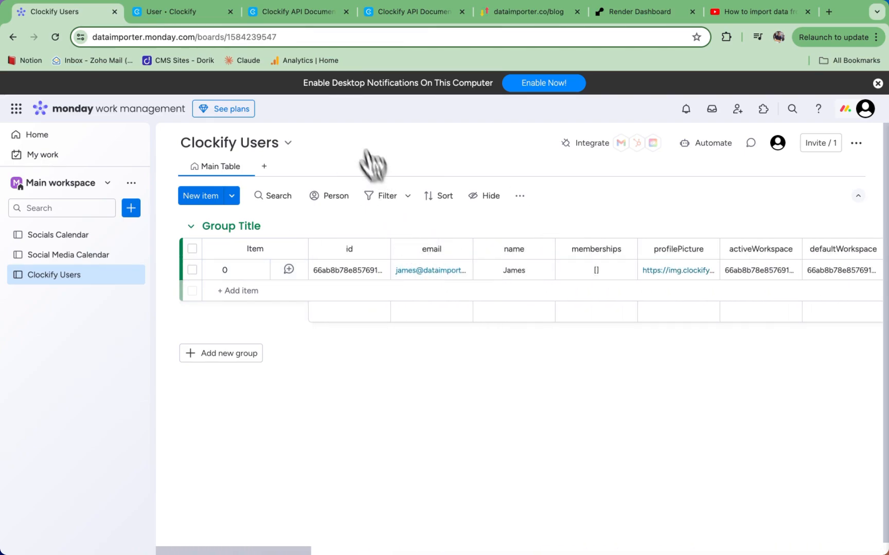
Step: Check the "Get time entries for a user on workspace" endpoint in the API documentation and copy the user ID from the Clockify Users board
left_click(379, 21)
scroll(401, 151, "up", 1)
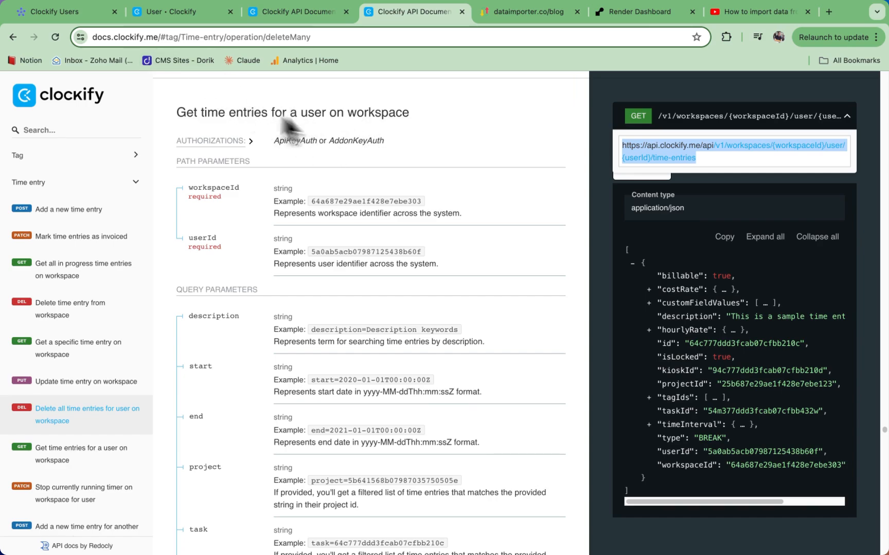
left_click(82, 15)
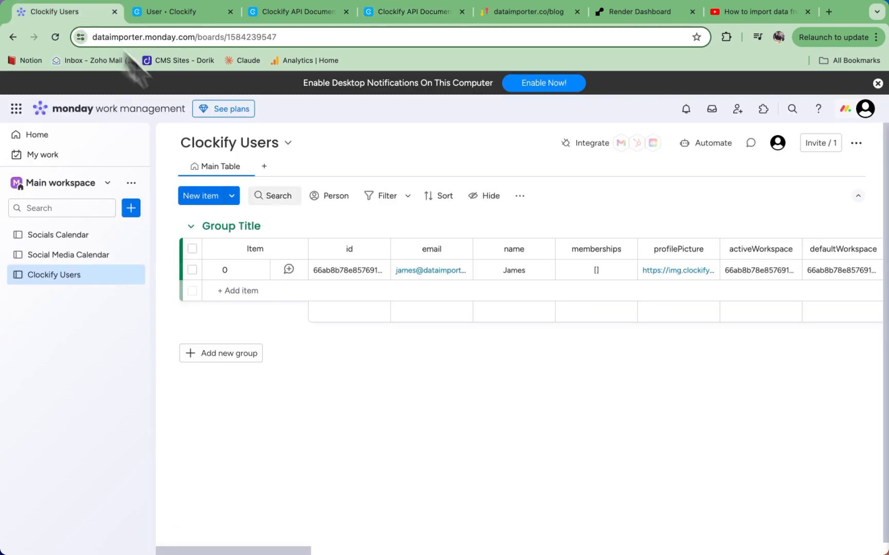
left_click(329, 269)
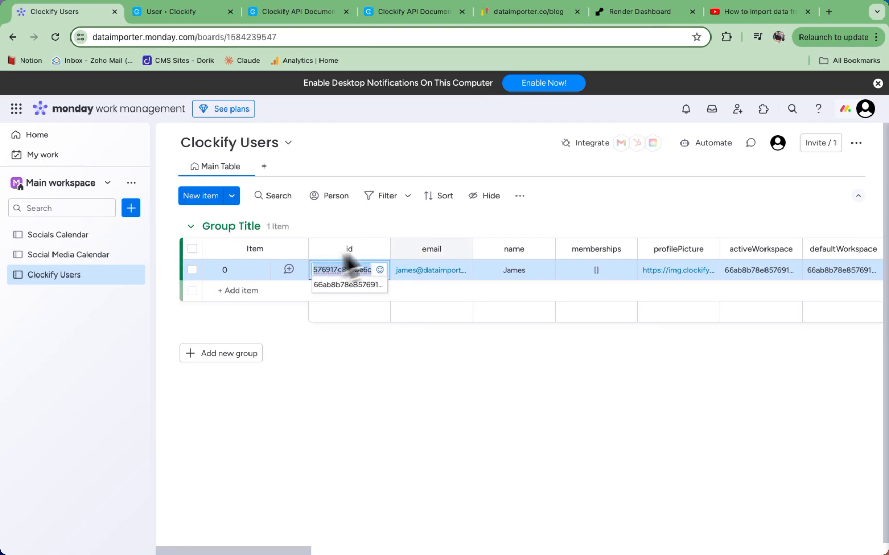
key("super+Tab")
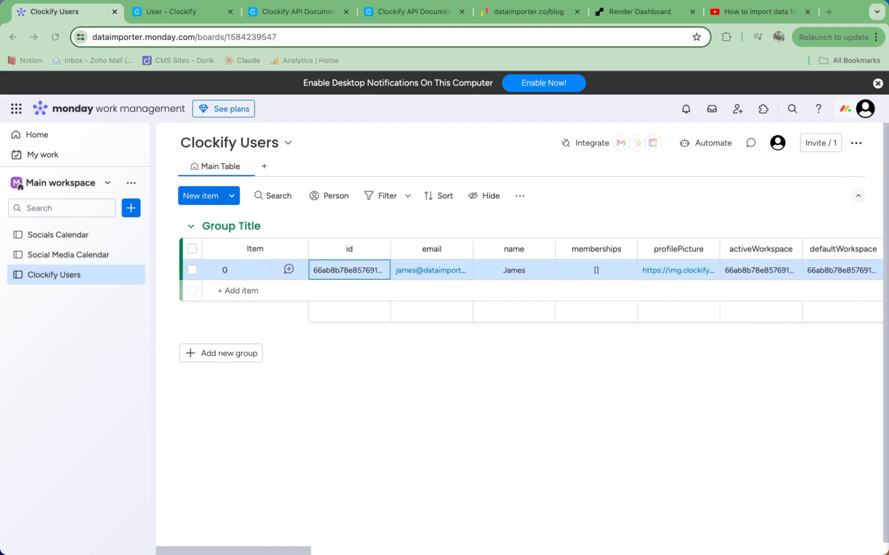
Step: Add a Data Importer app view to the Clockify Users board and review its prefilled request settings
left_click(264, 166)
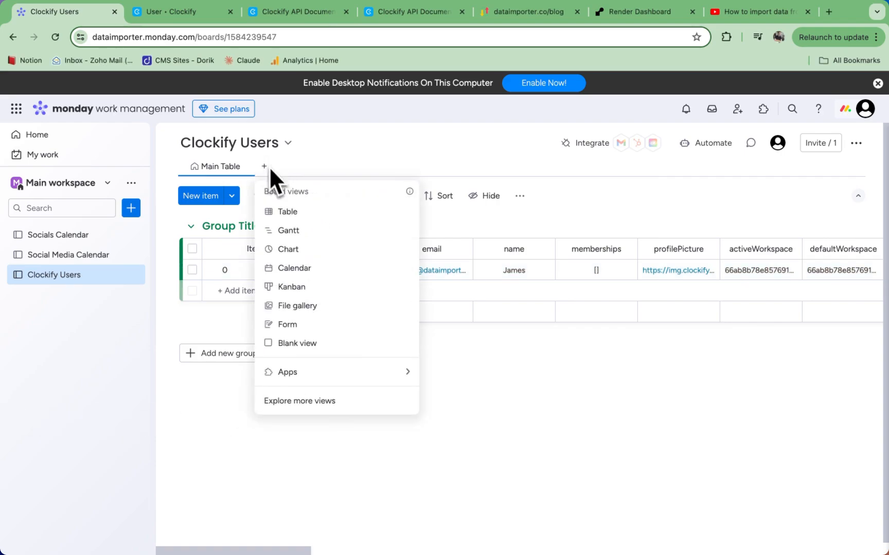
mouse_move(314, 372)
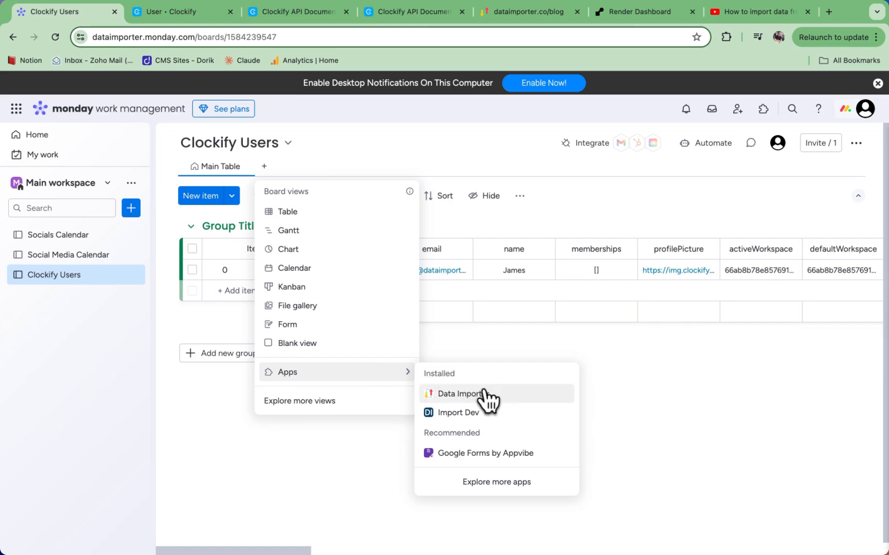
left_click(483, 395)
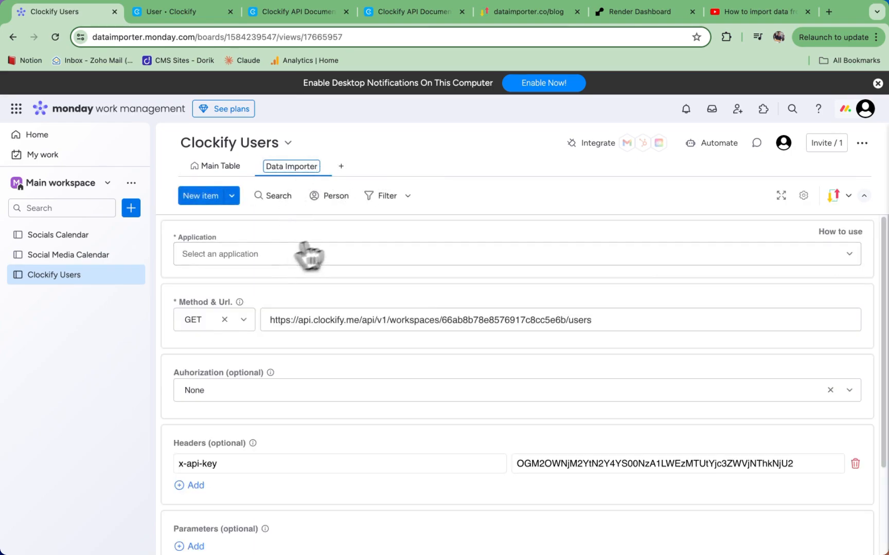
scroll(363, 283, "down", 2)
scroll(352, 283, "up", 2)
scroll(358, 307, "down", 2)
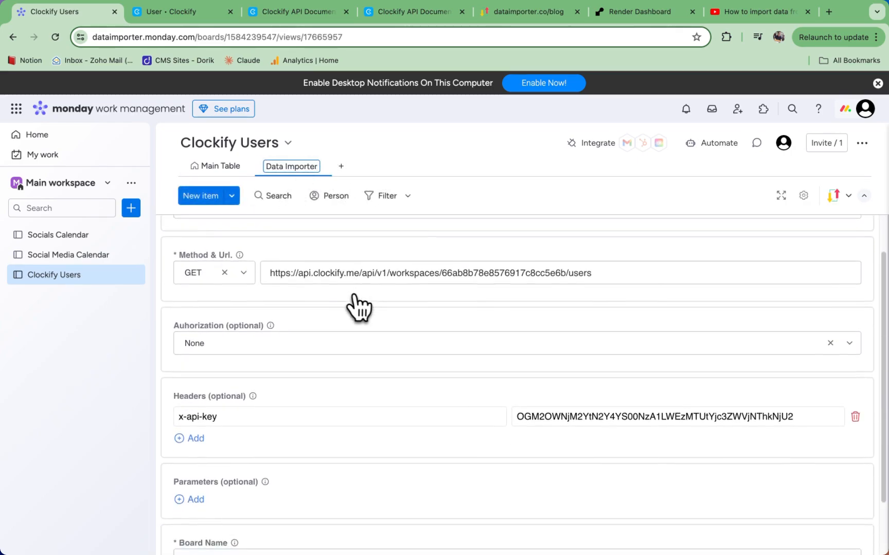
scroll(359, 307, "up", 1)
Step: Replace Data Importer's request URL with the "Get time entries for a user on workspace" endpoint URL from the Clockify API documentation
left_click(391, 13)
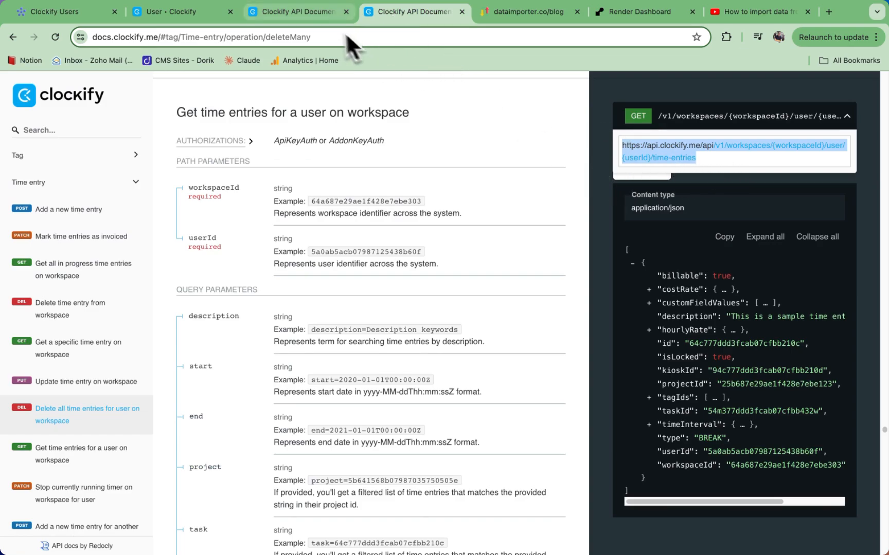
left_click(304, 11)
left_click(407, 13)
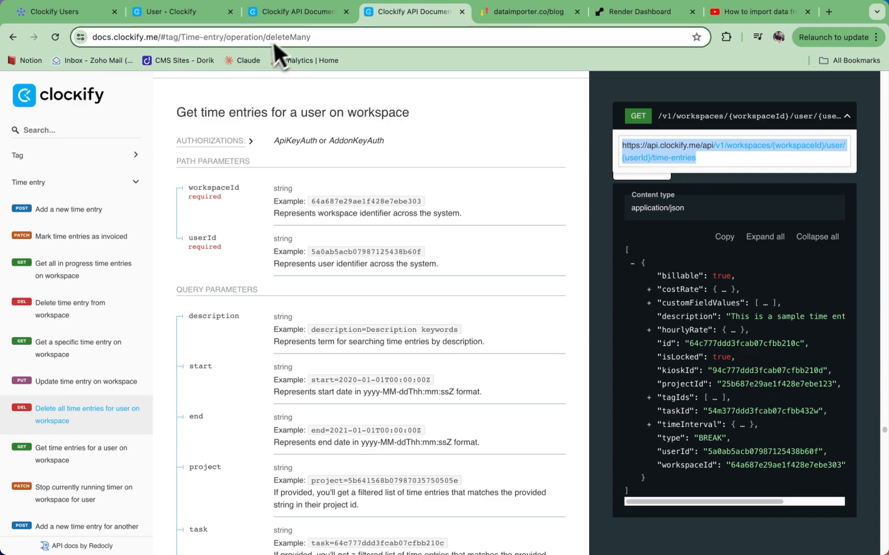
left_click(277, 11)
left_click(77, 11)
left_click(404, 297)
key("super+a")
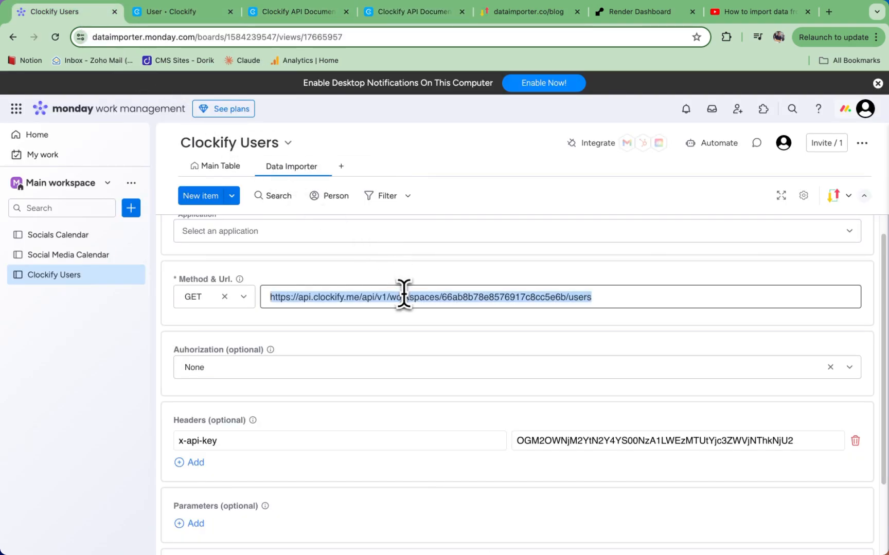
type("https://api.clockify.me/api/v1/workspaces/{workspaceId}/user/{userId}/time-entries")
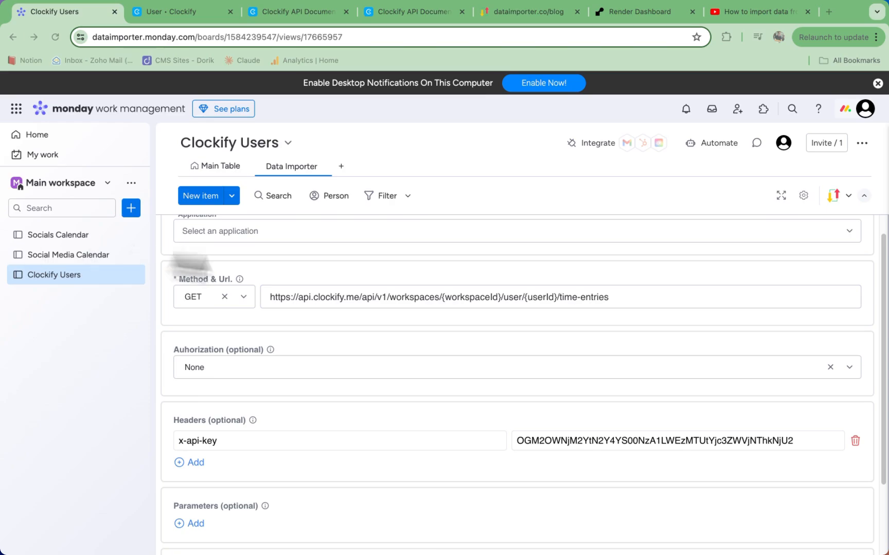
Step: Replace the {workspaceId} placeholder, including its braces, in the time-entries request URL with the noted Clockify workspace ID
left_click(494, 303)
double_click(476, 301)
key("BackSpace")
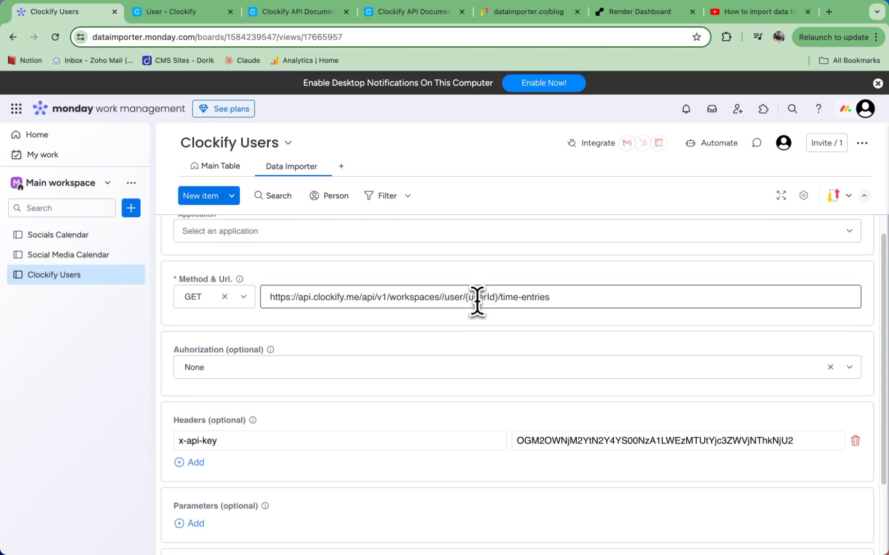
type("66ab8b78e8576917c8cc5e6b")
Step: Replace the {userId} placeholder, including its braces, in the time-entries request URL with the noted Clockify user ID
scroll(535, 294, "down", 1)
double_click(599, 282)
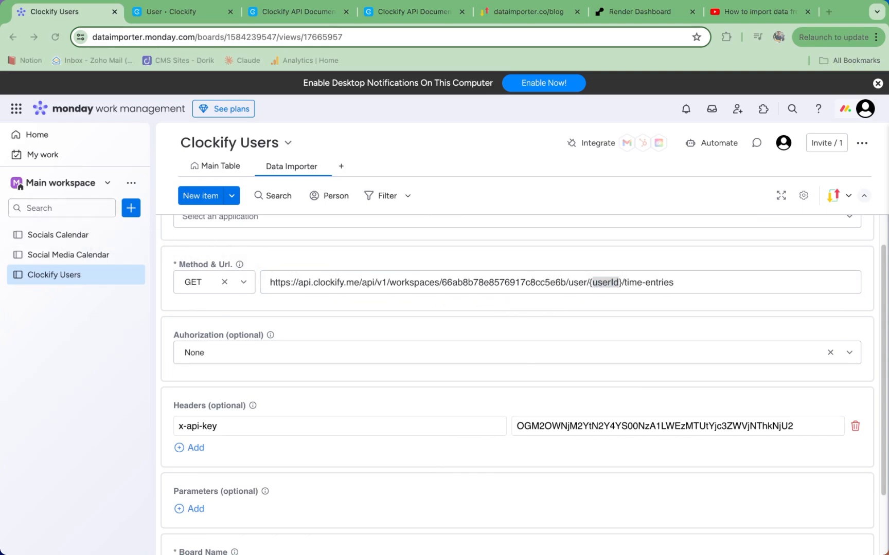
double_click(607, 284)
key("BackSpace")
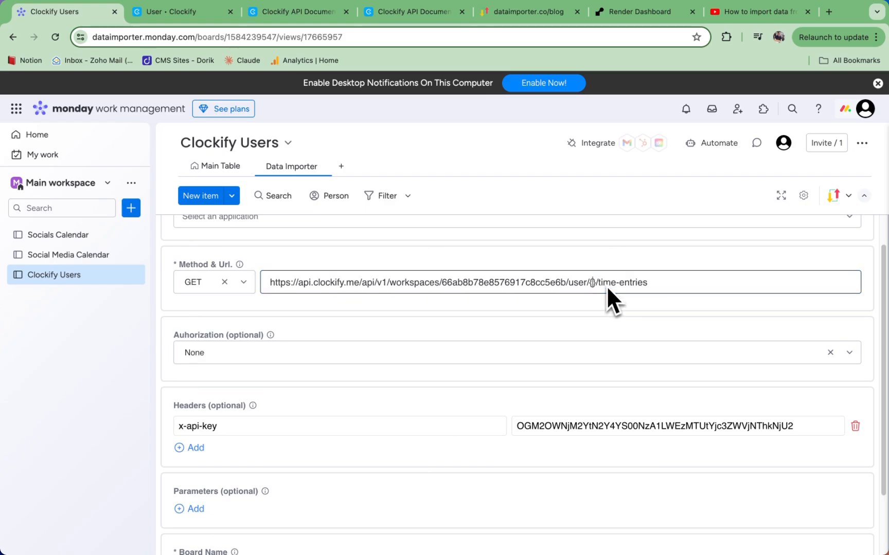
key("BackSpace")
key("Delete")
type("66ab8b78e8576917c8cc5e6d")
Step: Set the board name to Clockify Time Entries and run the import
scroll(643, 317, "down", 1)
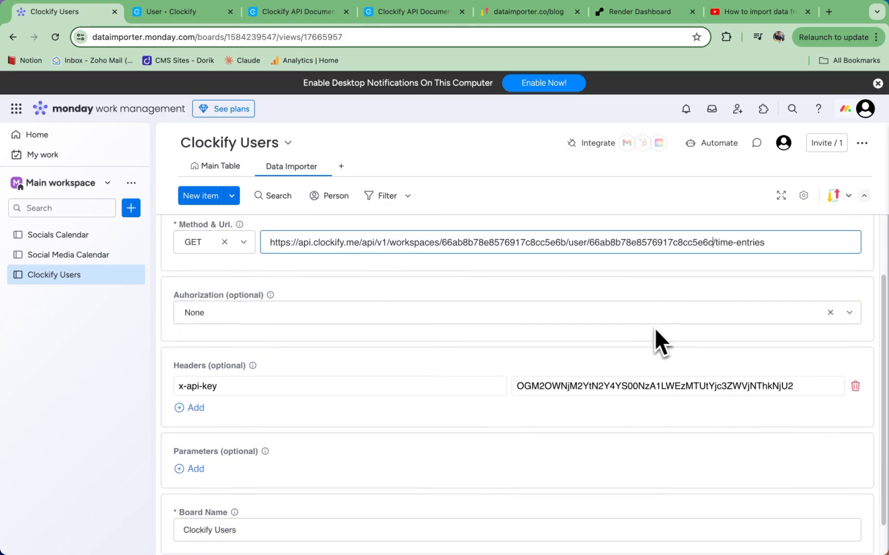
scroll(477, 351, "up", 2)
scroll(473, 355, "down", 1)
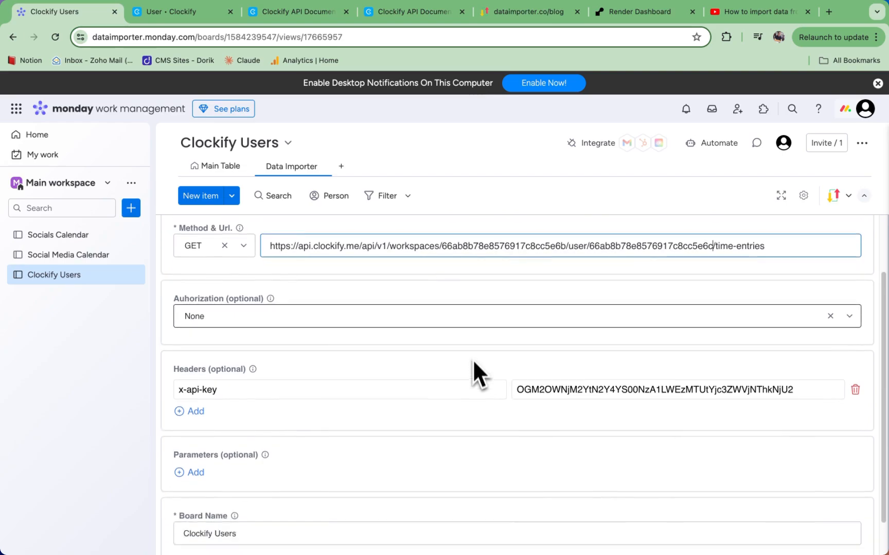
scroll(473, 363, "down", 1)
double_click(221, 493)
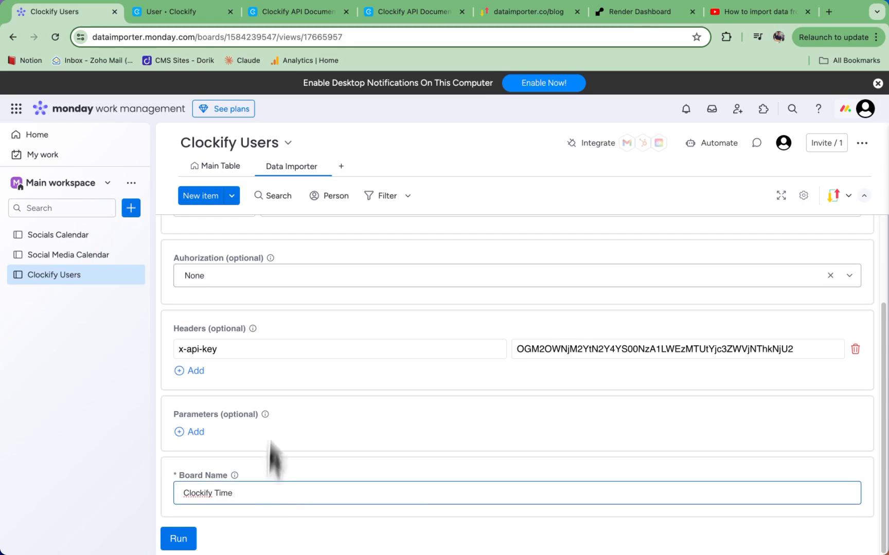
left_click(407, 12)
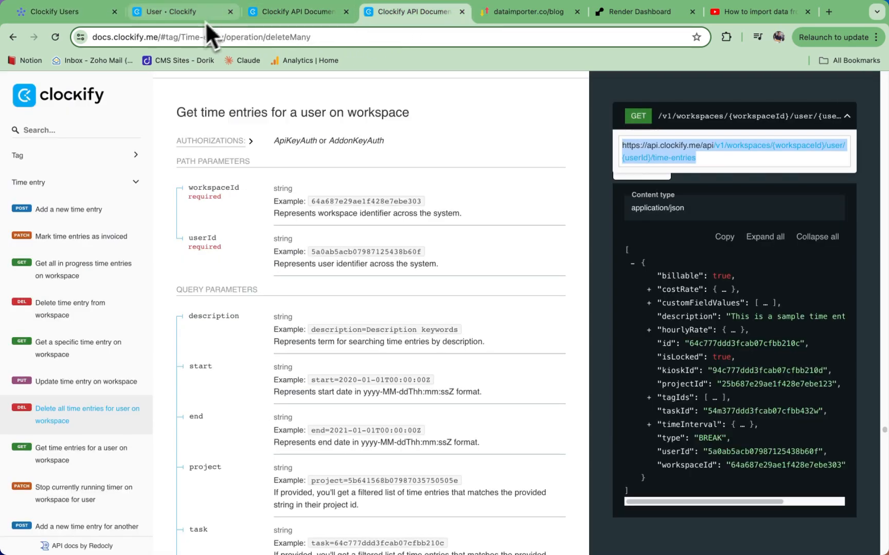
left_click(79, 12)
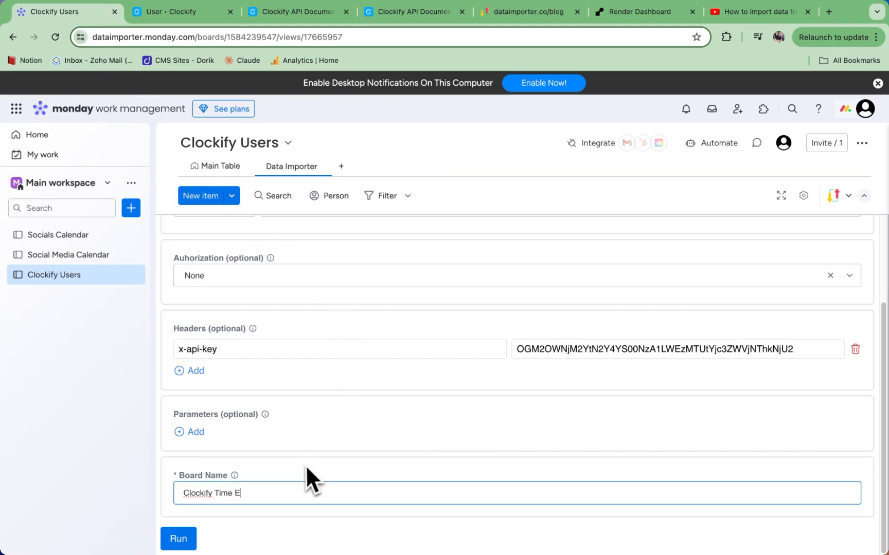
type("ntries")
left_click(176, 540)
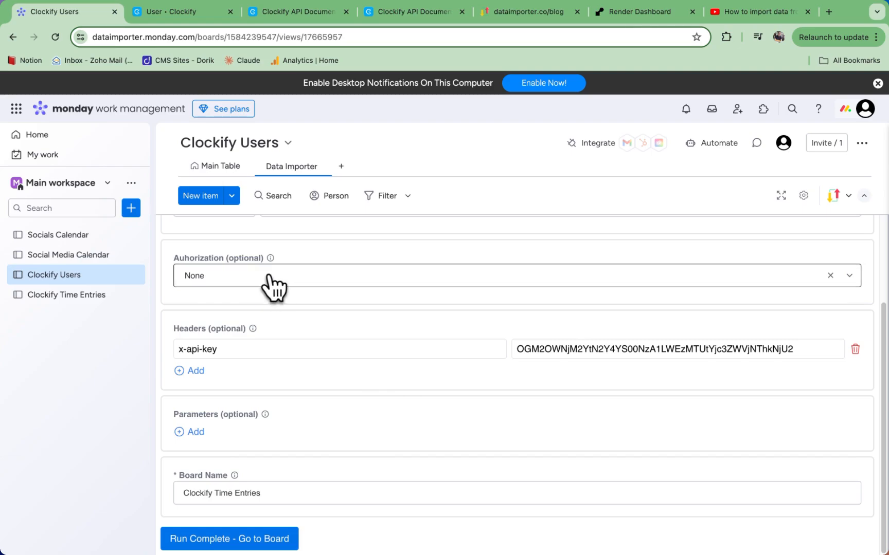
Step: Open the Clockify Time Entries board and examine its imported entries across all columns
left_click(82, 298)
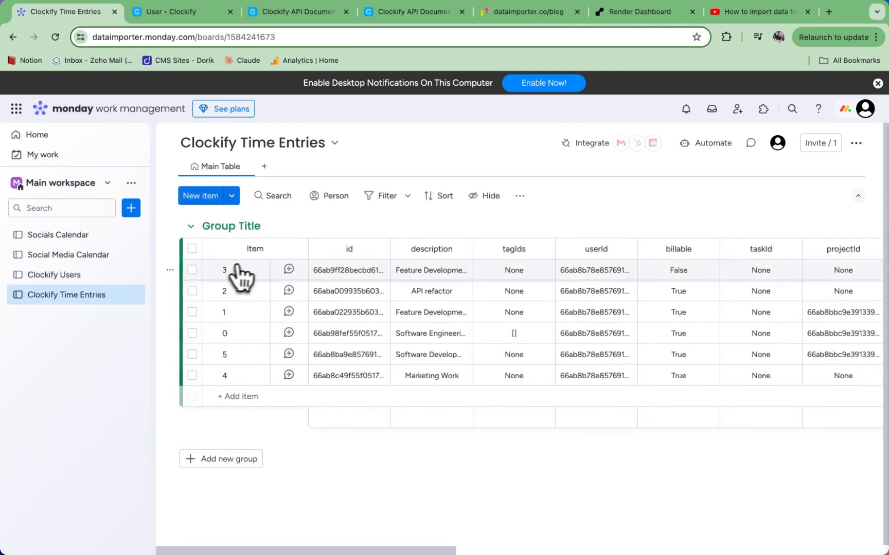
scroll(601, 312, "right", 1)
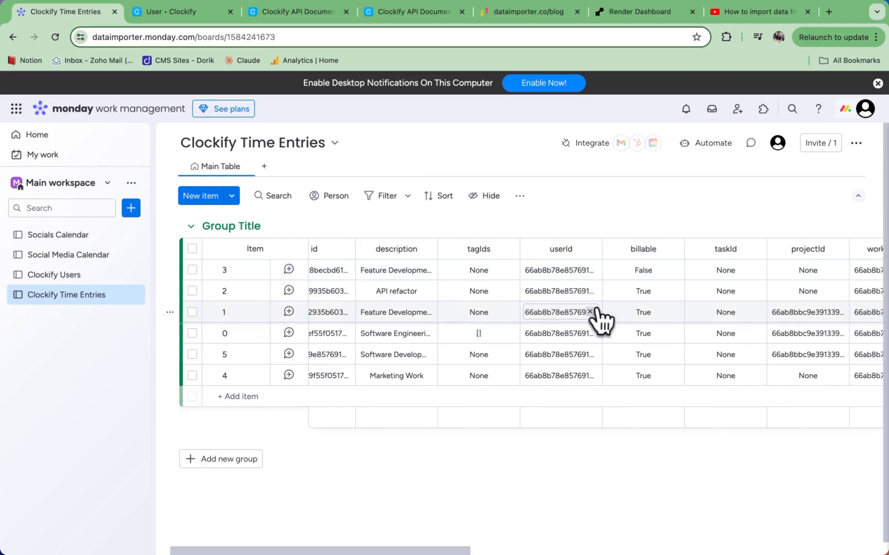
scroll(600, 312, "left", 1)
scroll(600, 312, "right", 10)
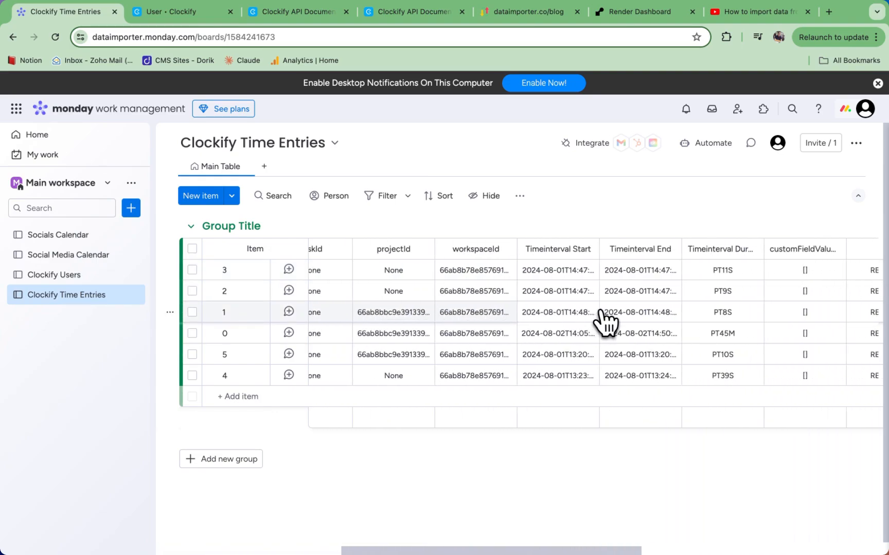
scroll(606, 323, "right", 6)
scroll(606, 323, "left", 12)
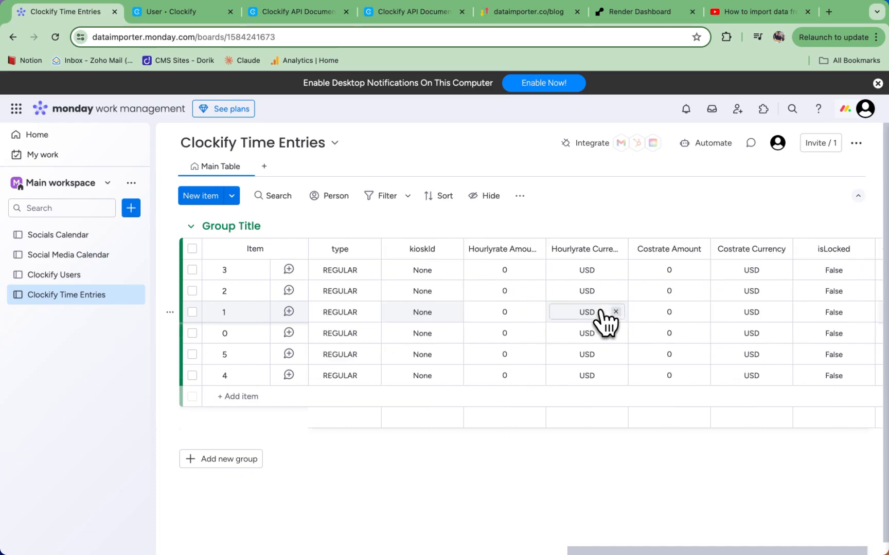
scroll(605, 323, "left", 3)
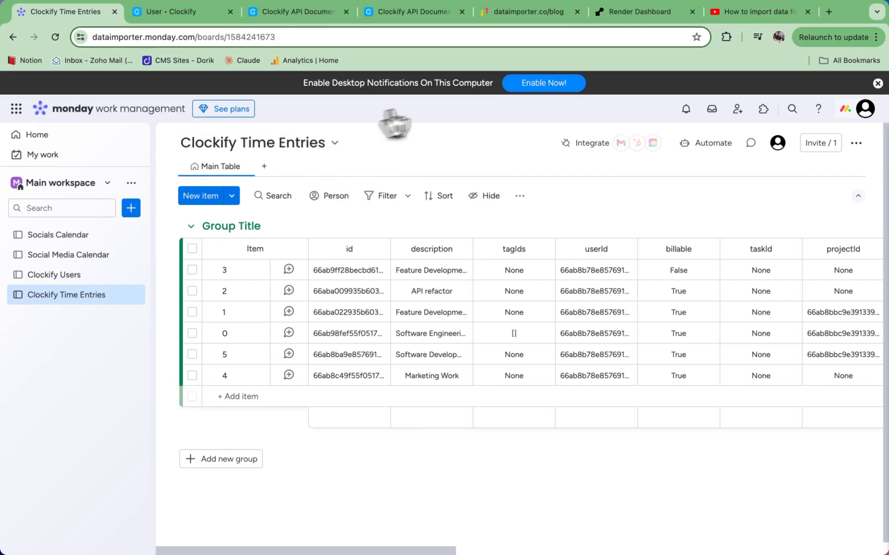
Step: Open the article "How to import data from an API into monday.com" from the Data Importer blog
left_click(521, 12)
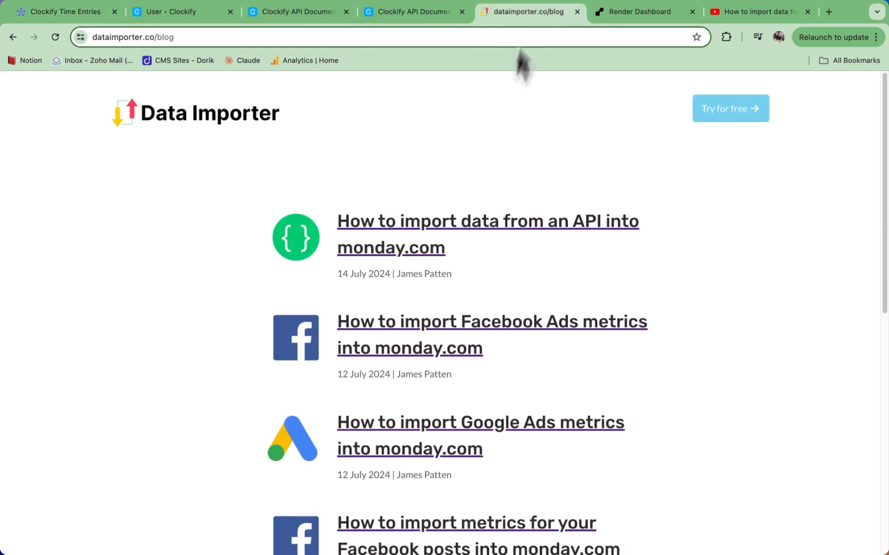
left_click(468, 214)
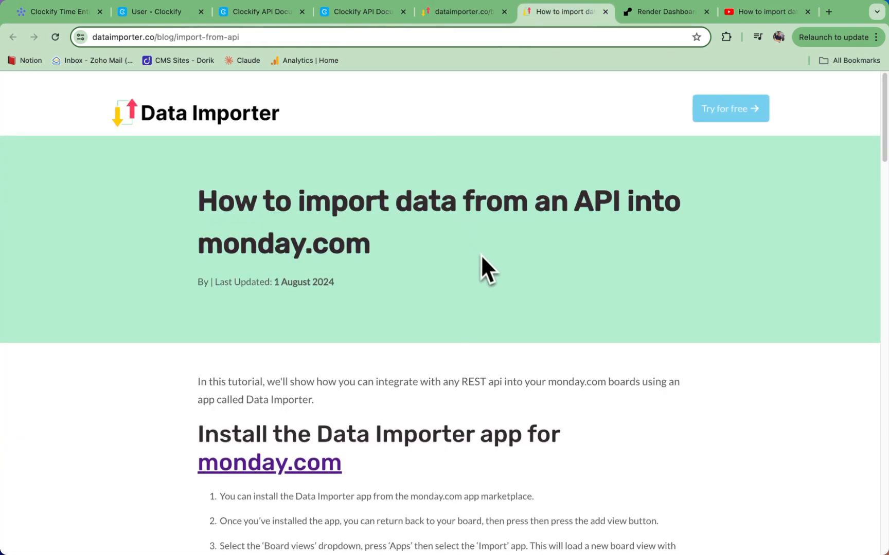
scroll(482, 260, "down", 1)
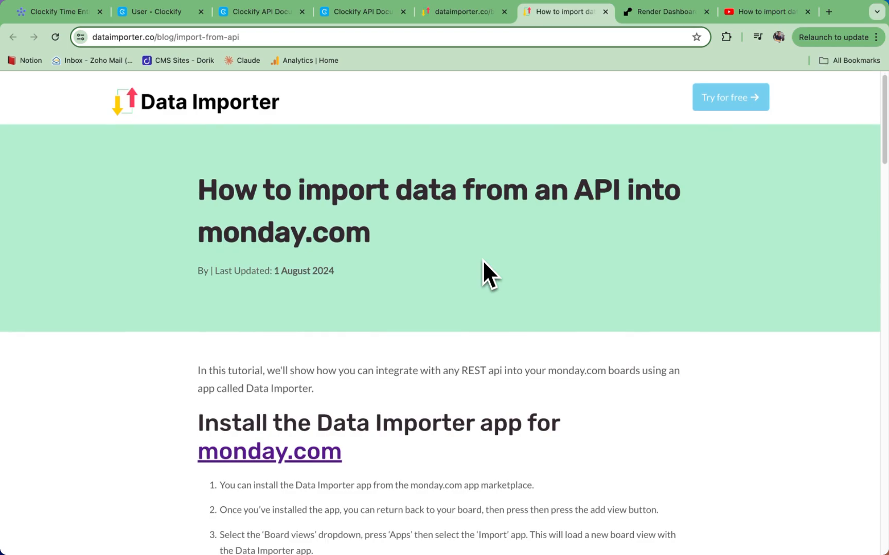